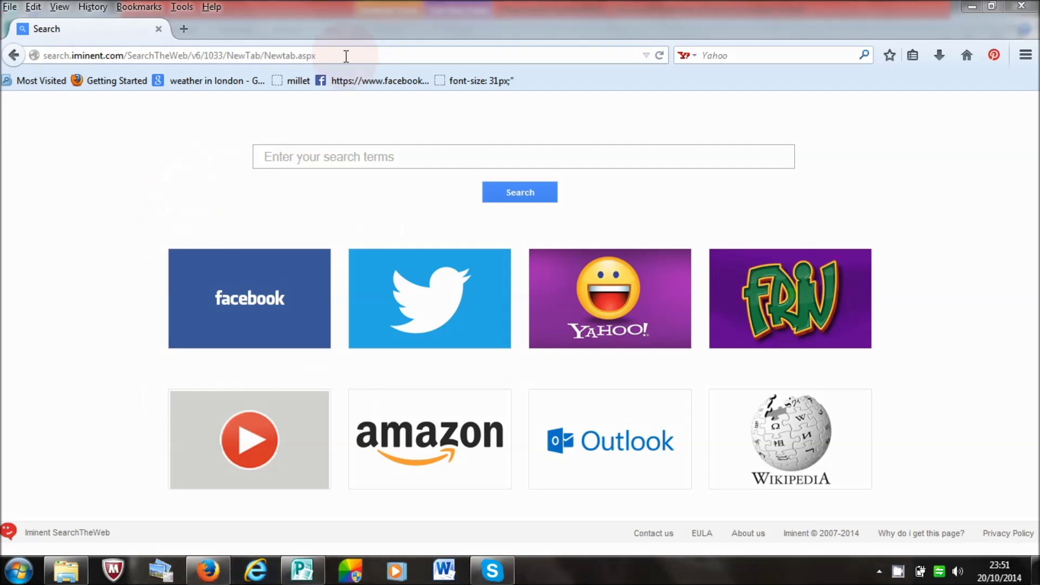
Step: Load papa-english.com in a new Firefox tab, then open another blank tab
left_click(183, 29)
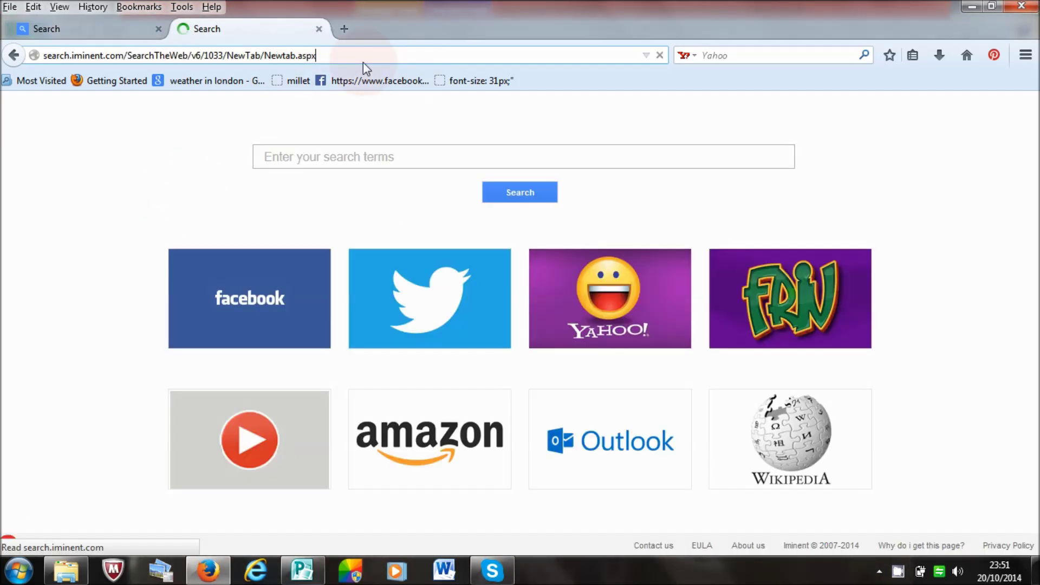
left_click_drag(337, 53, 19, 81)
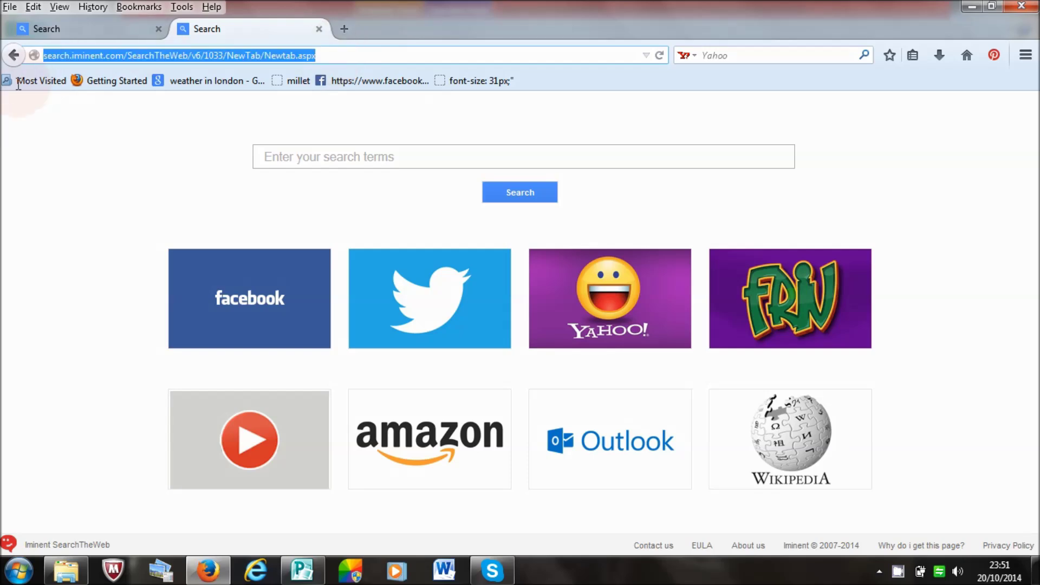
type("papa-english.com")
key("Return")
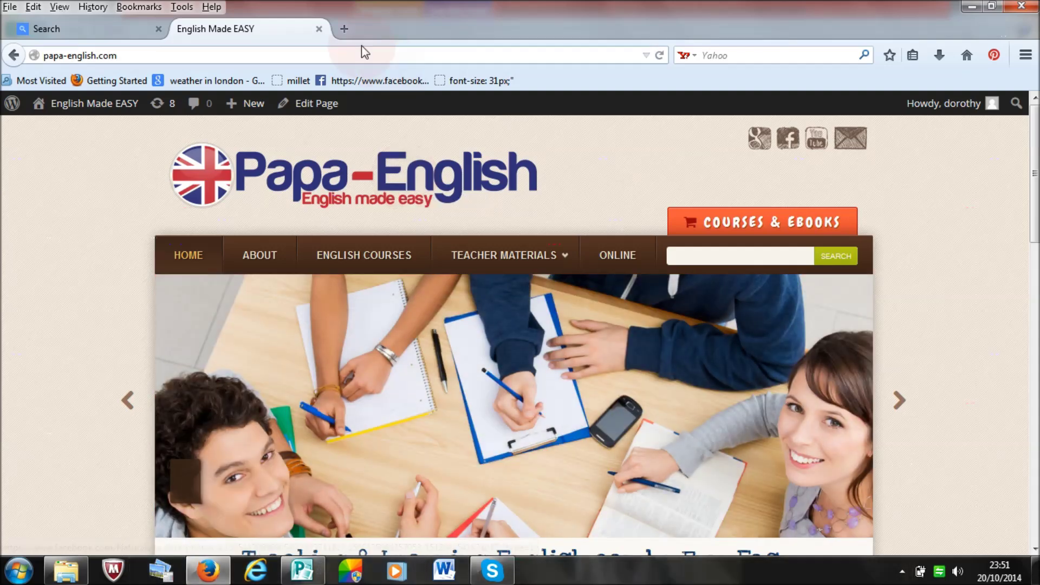
left_click(344, 29)
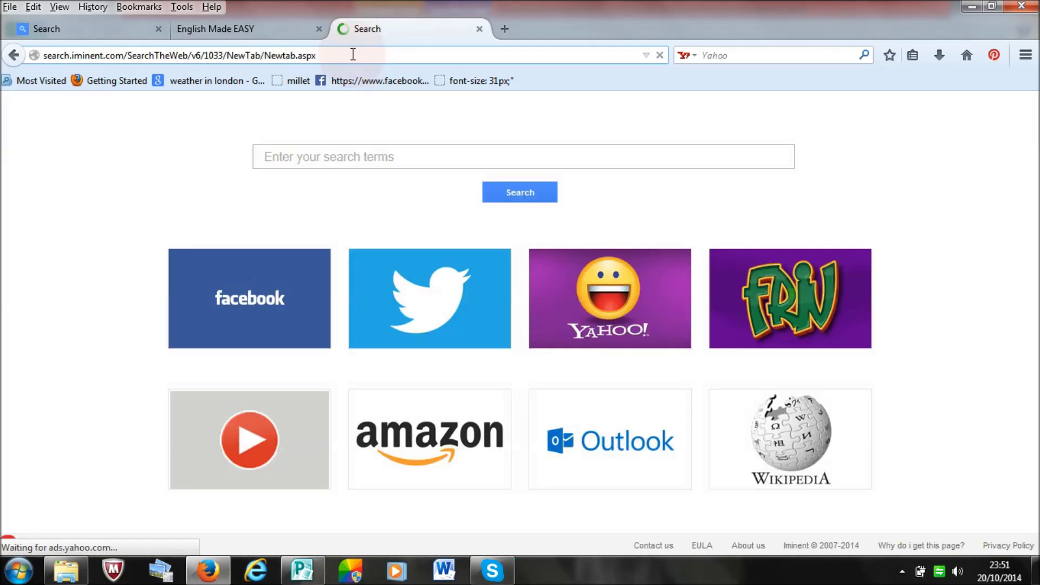
left_click(355, 56)
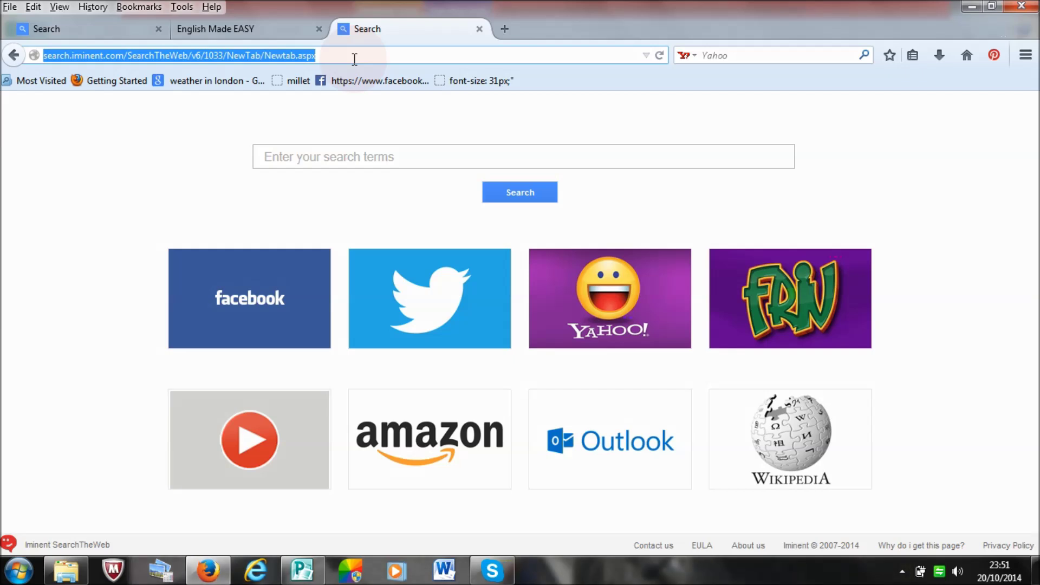
type("https://gator3290.hostgator.com:2083")
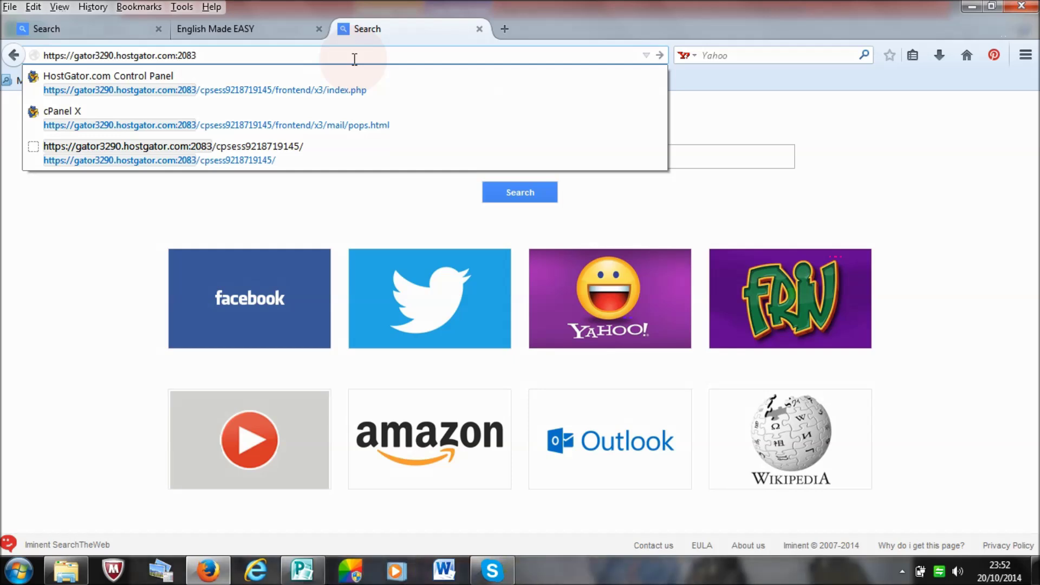
key("Return")
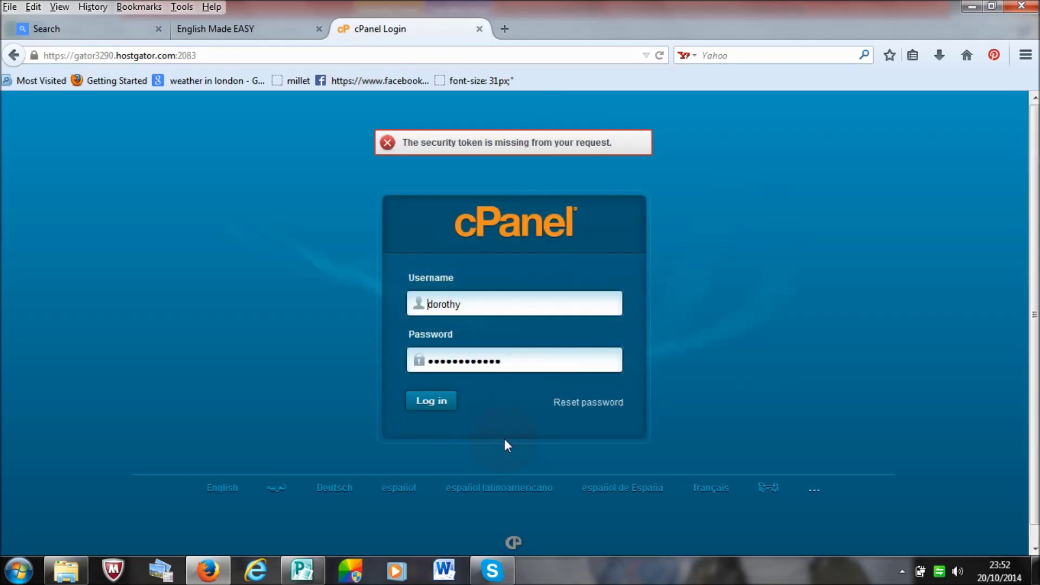
Step: Sign in to cPanel and go to Email Accounts in the Mail section
left_click(439, 406)
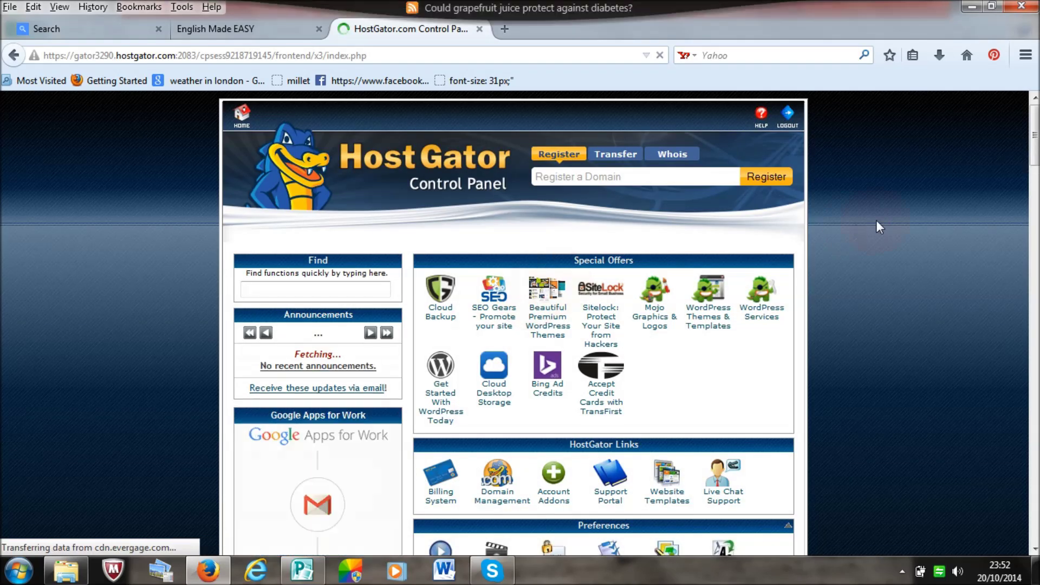
scroll(515, 325, "down", 10)
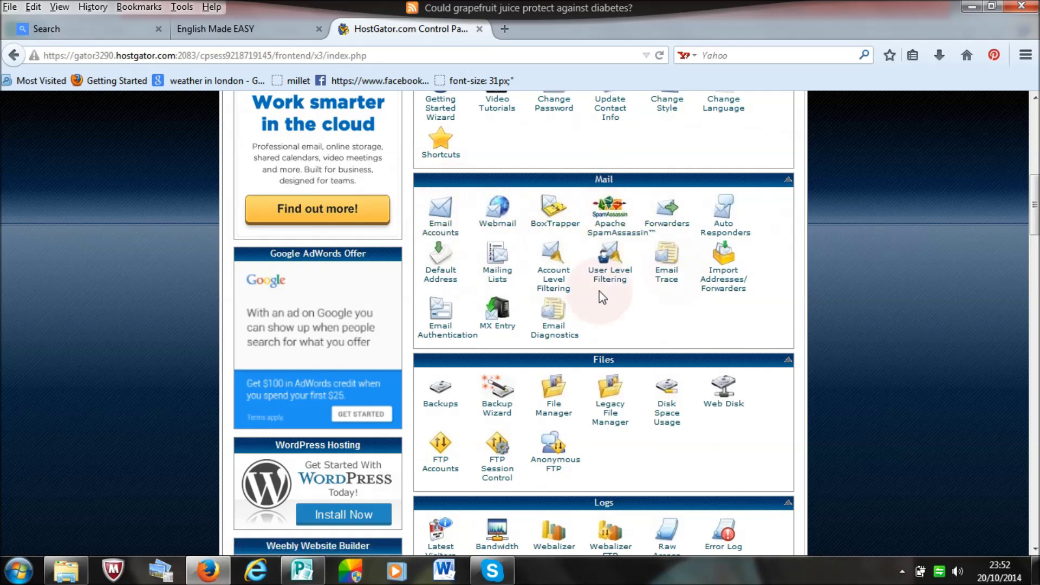
left_click(439, 231)
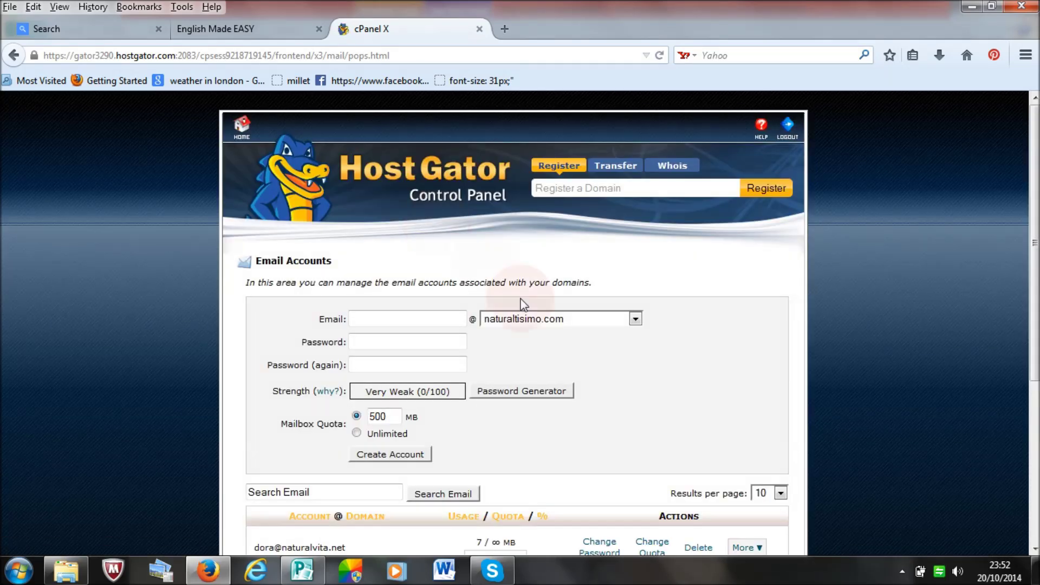
Step: Choose papa-english.com from the domain dropdown of the new mailbox form
scroll(775, 242, "down", 2)
scroll(513, 325, "down", 3)
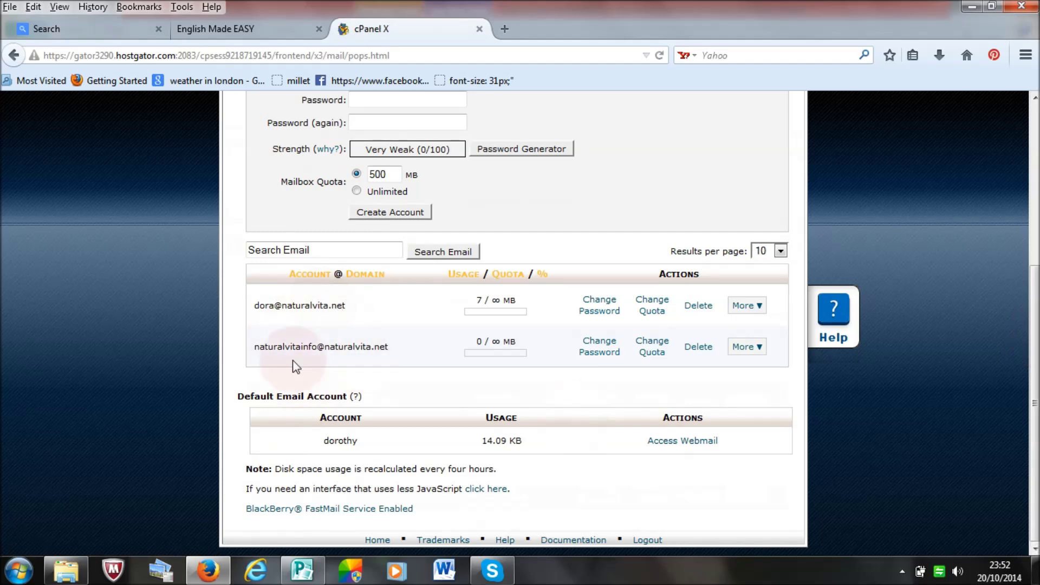
scroll(514, 325, "up", 5)
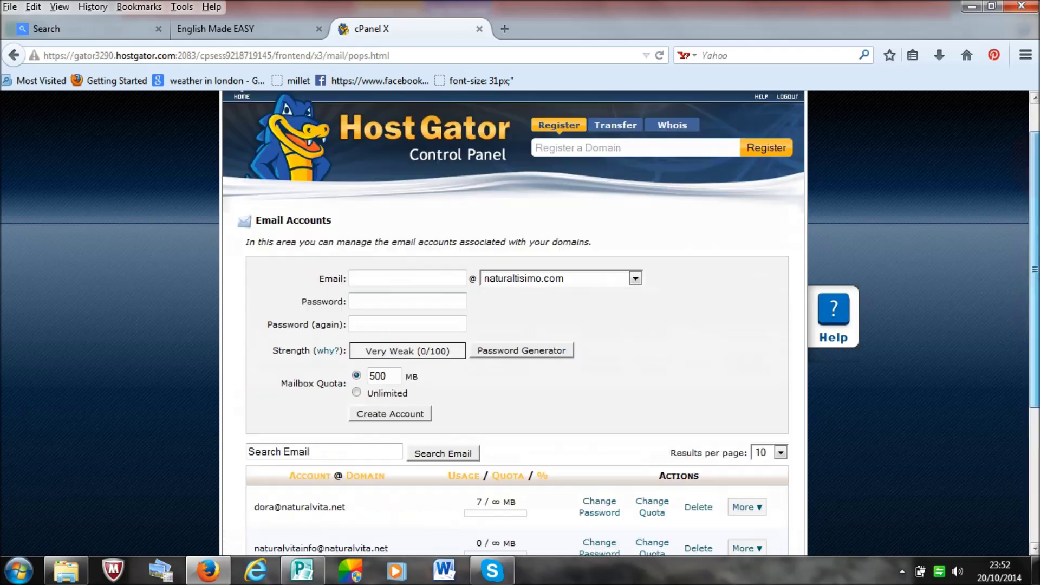
left_click(435, 315)
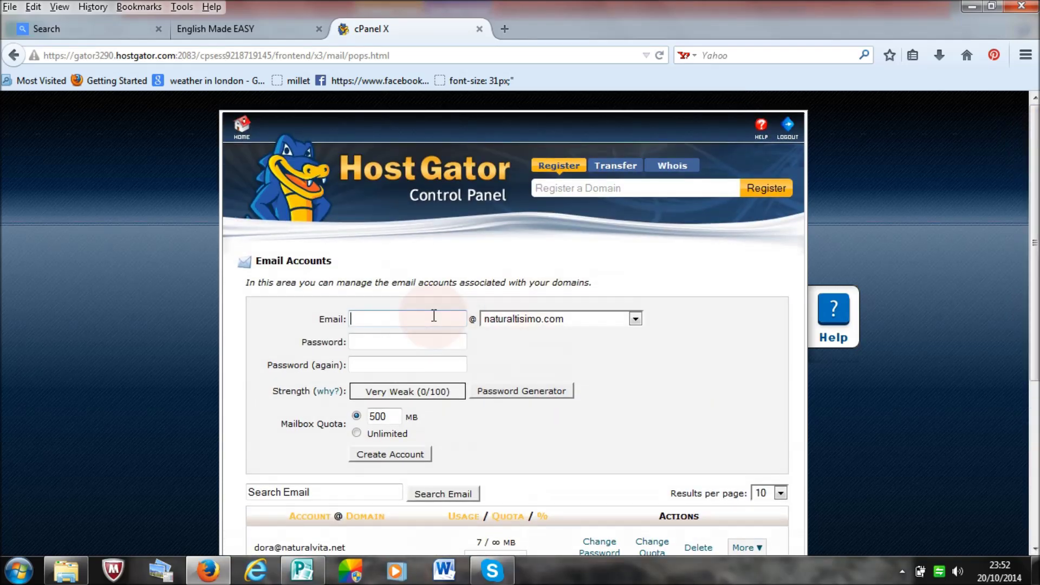
left_click(635, 322)
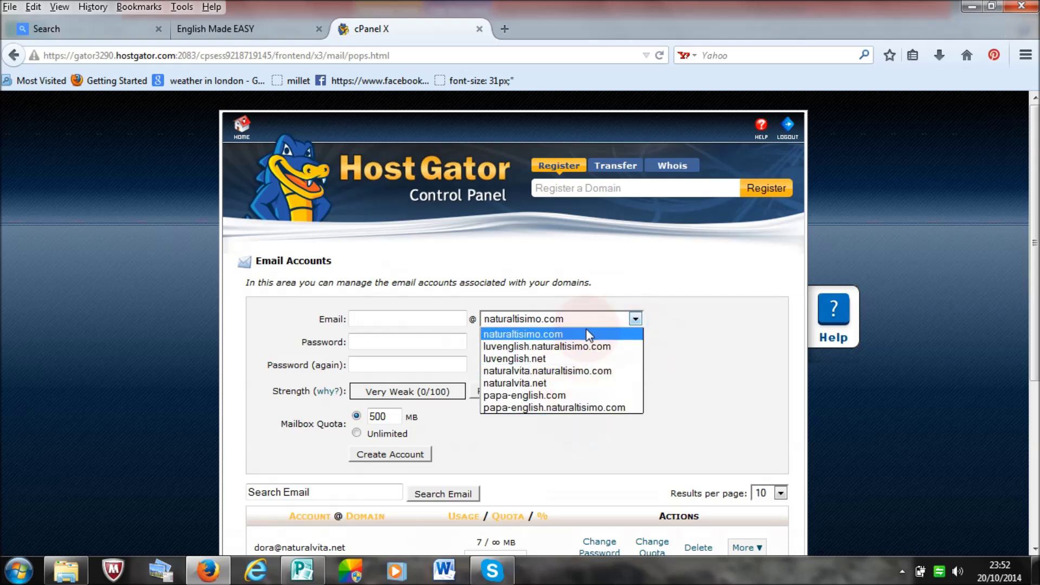
left_click(590, 395)
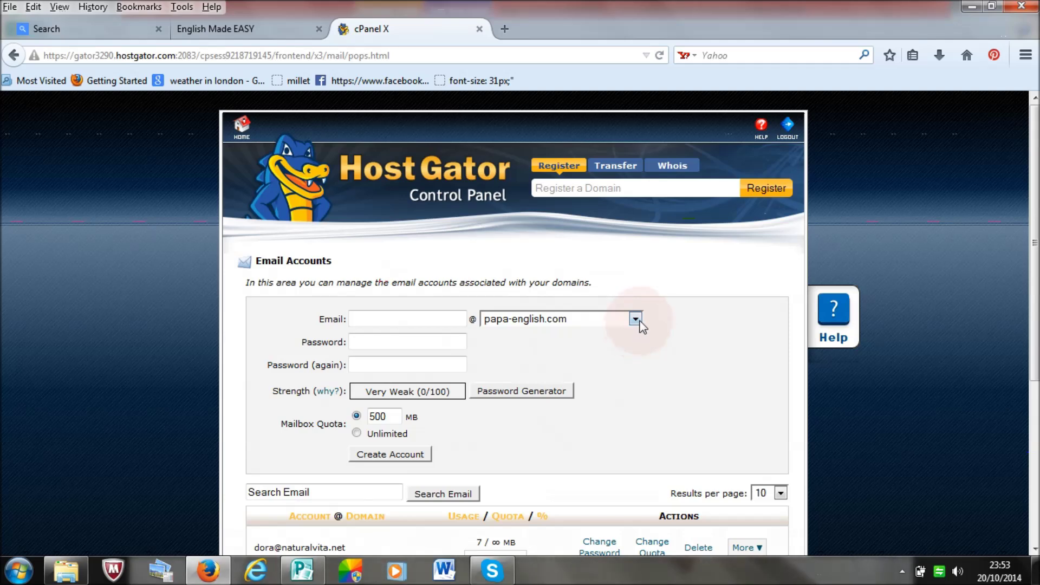
left_click(637, 320)
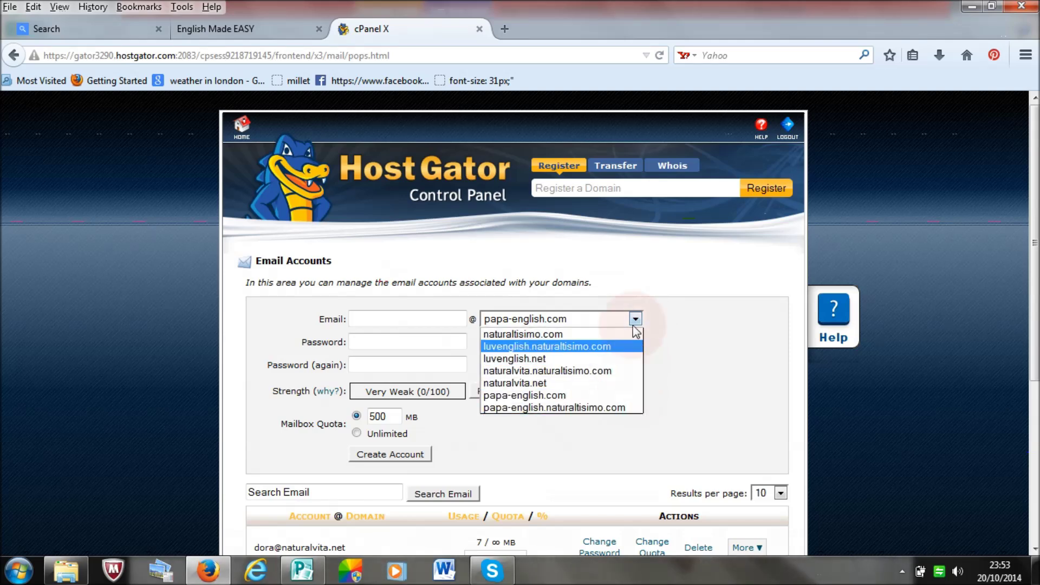
left_click(634, 400)
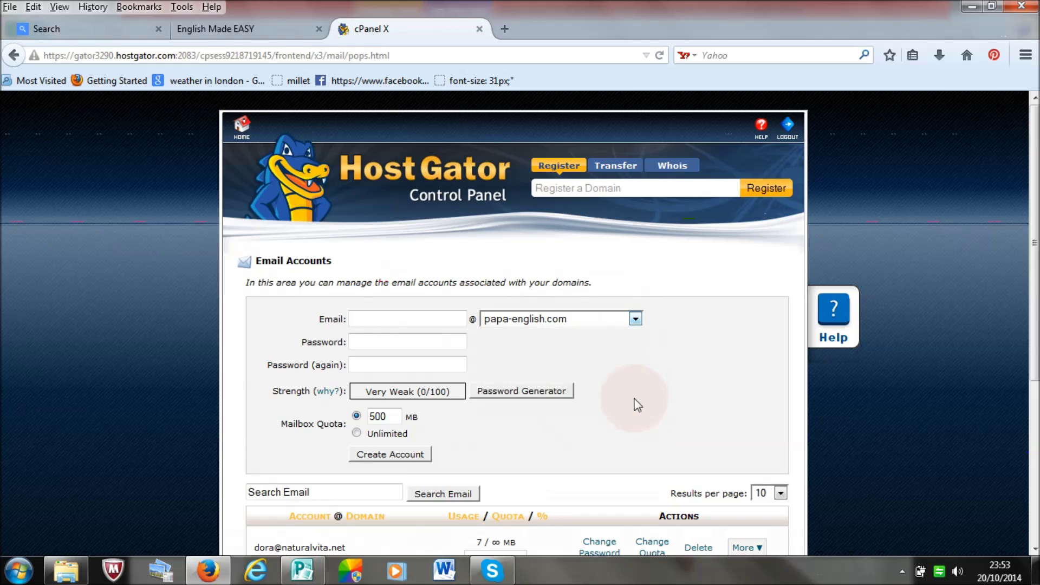
left_click(386, 321)
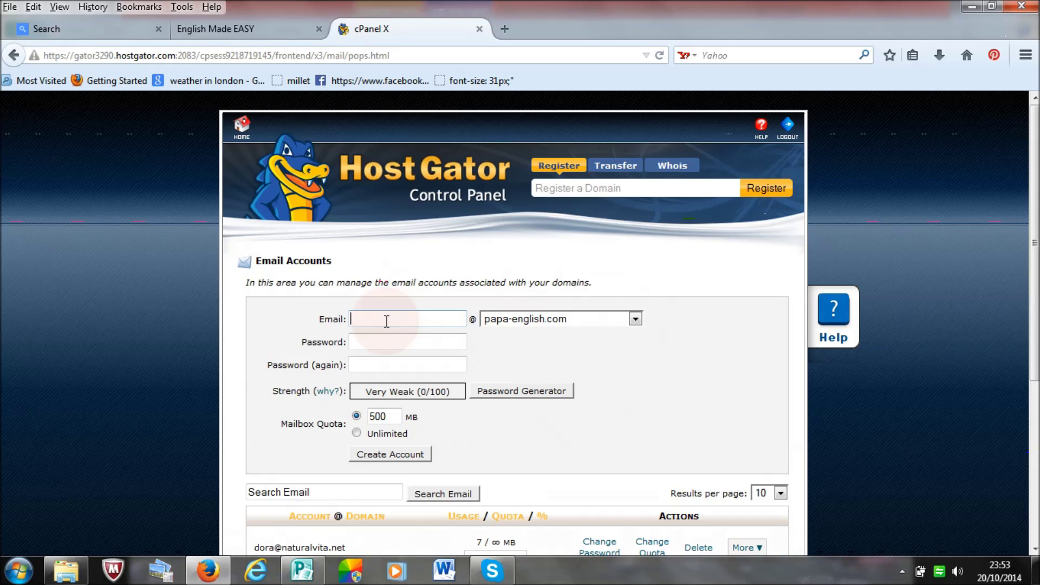
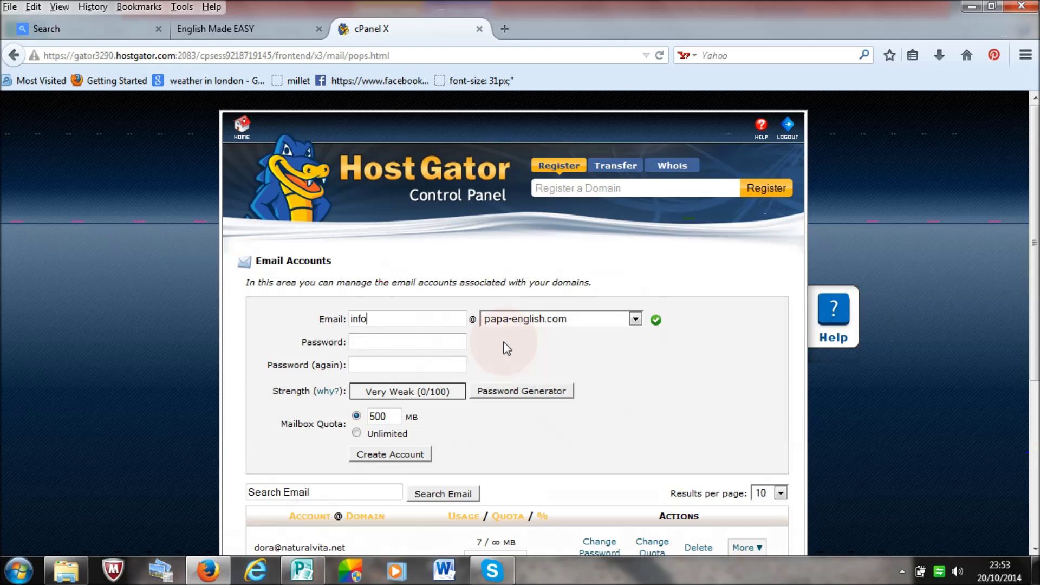
left_click(415, 341)
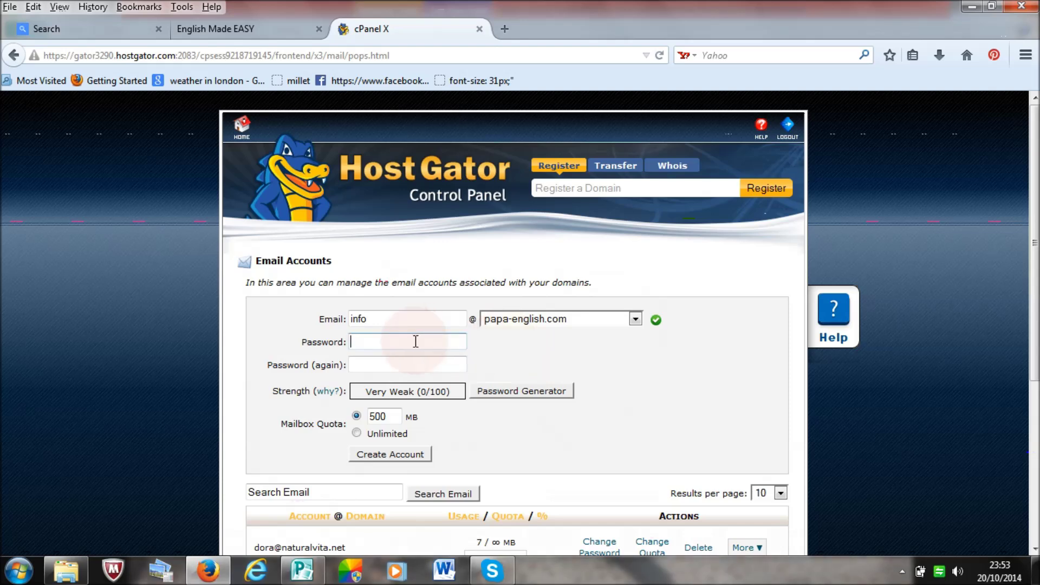
type("*******")
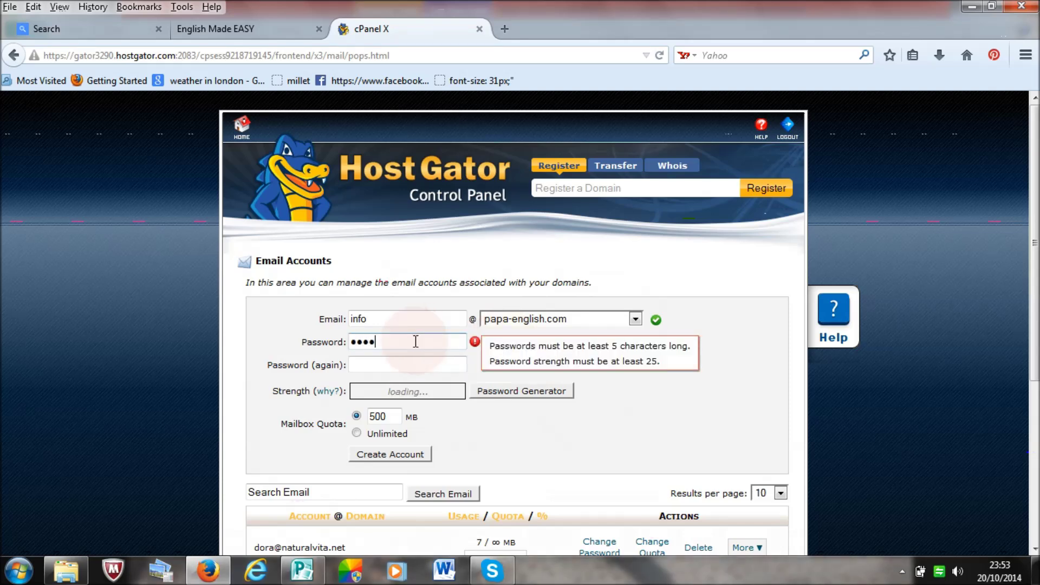
type("*****")
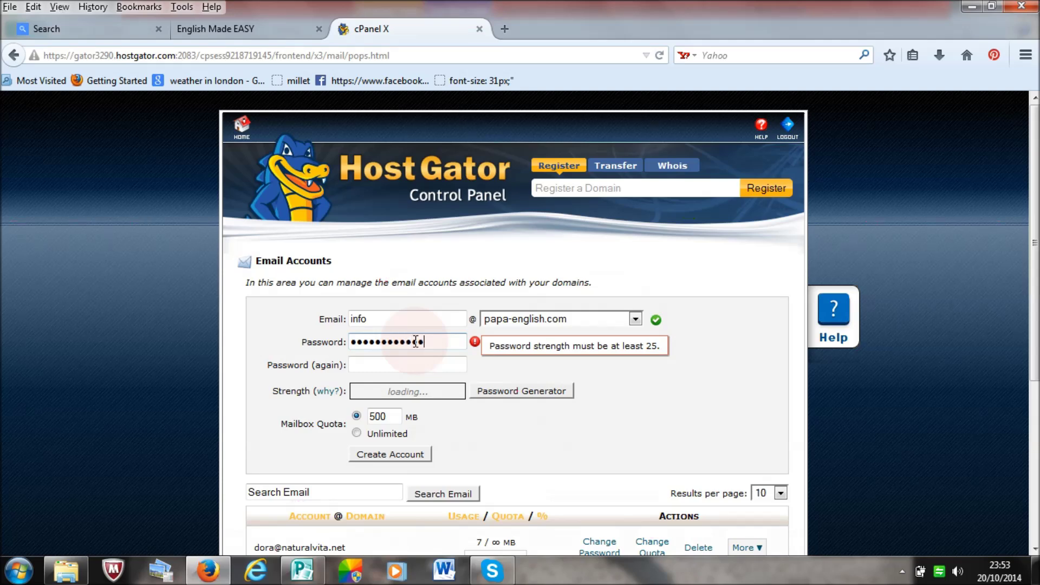
left_click(402, 367)
type("**********")
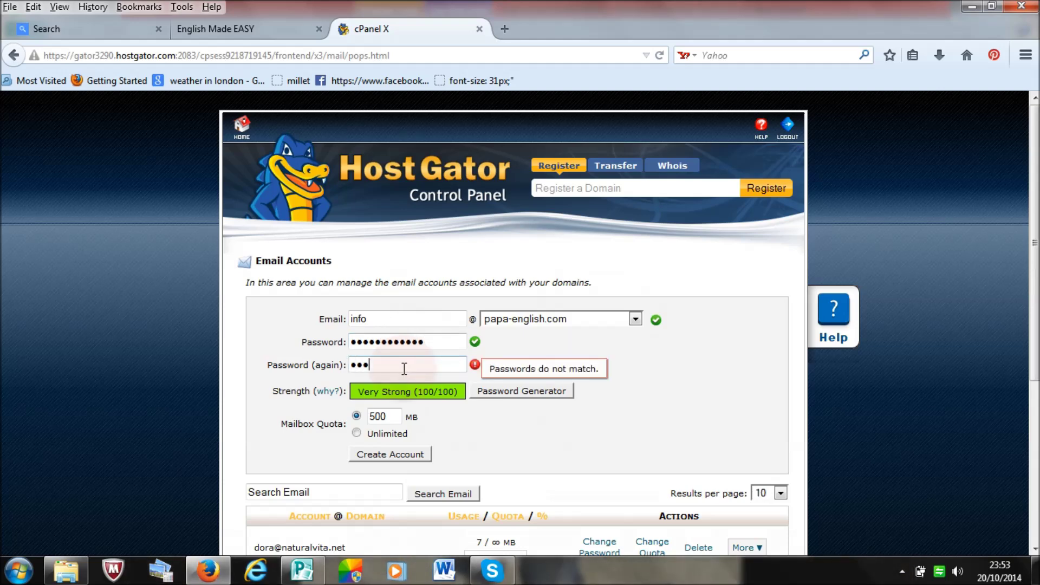
type("**")
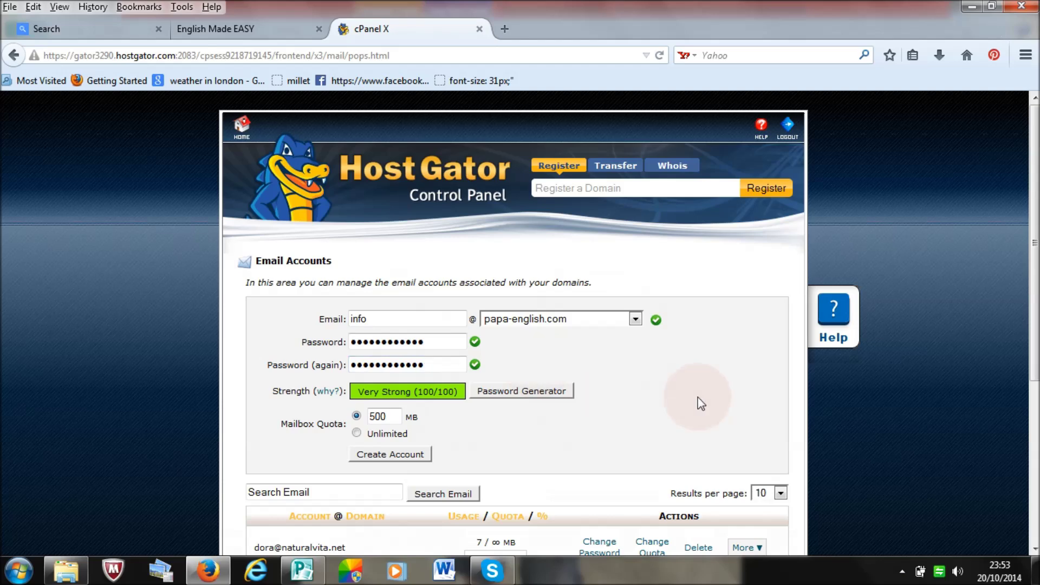
left_click(388, 456)
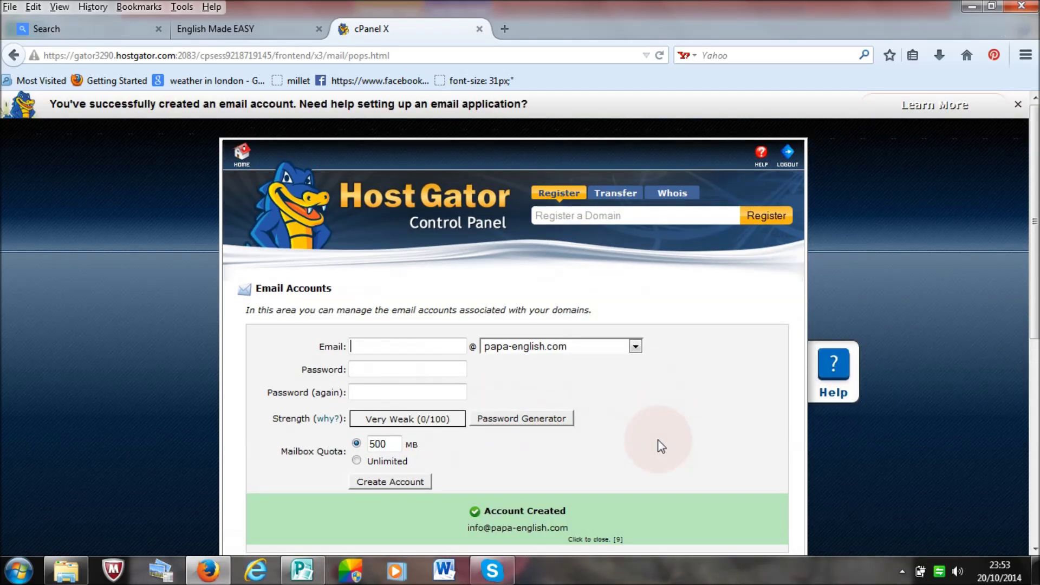
scroll(661, 445, "down", 10)
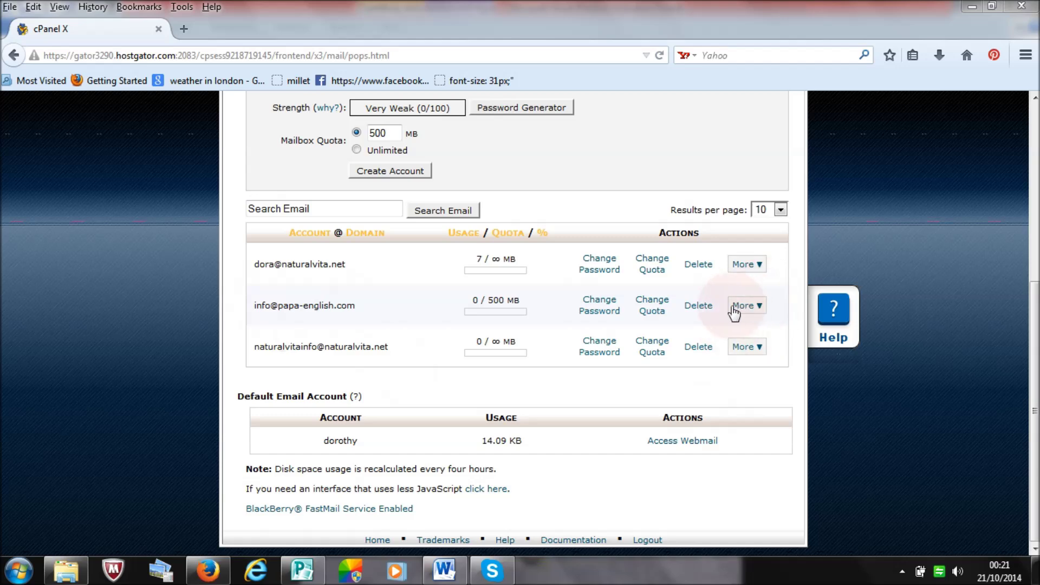
left_click(760, 308)
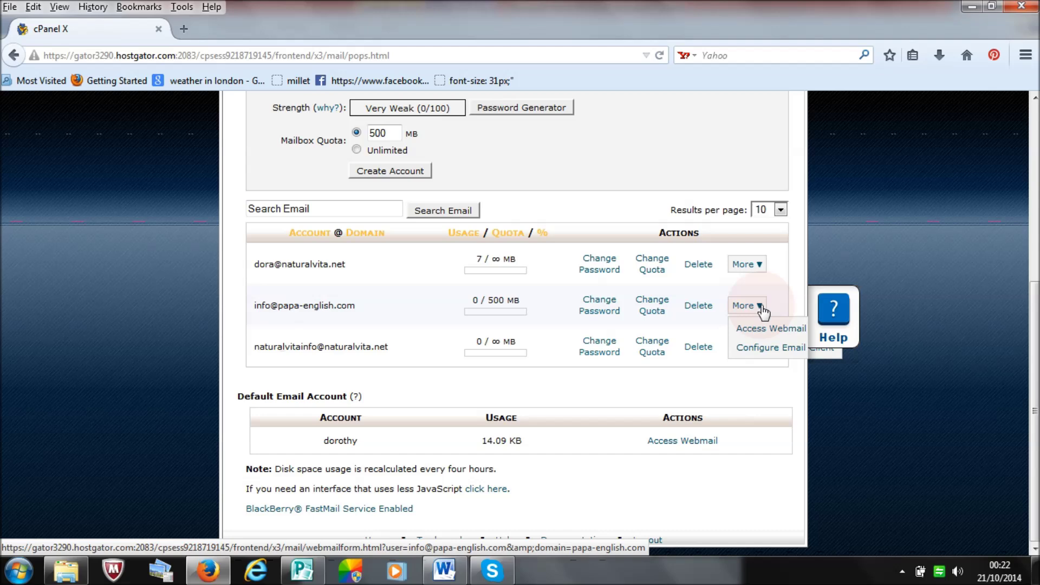
left_click(782, 334)
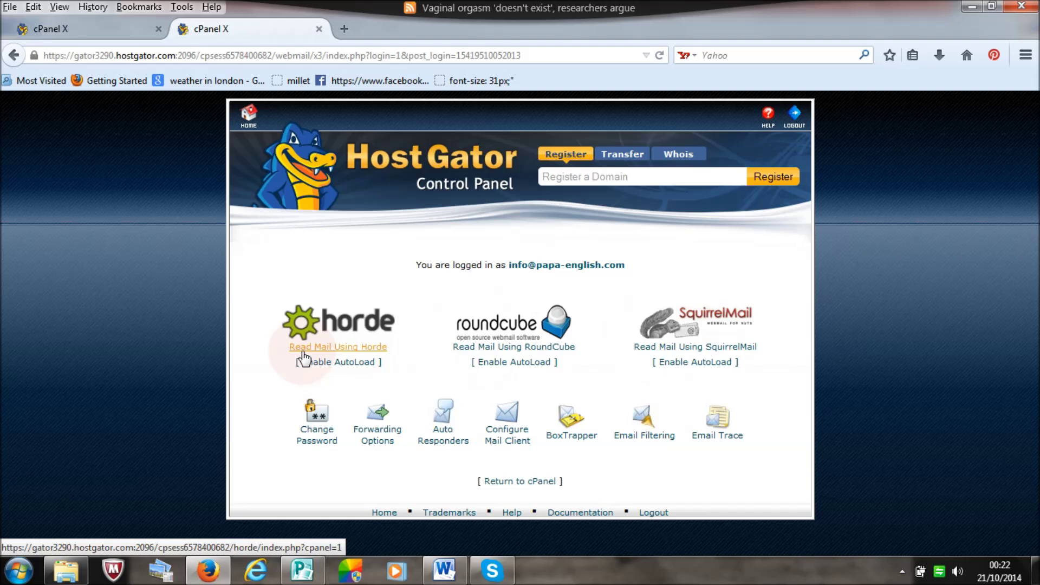
left_click(347, 351)
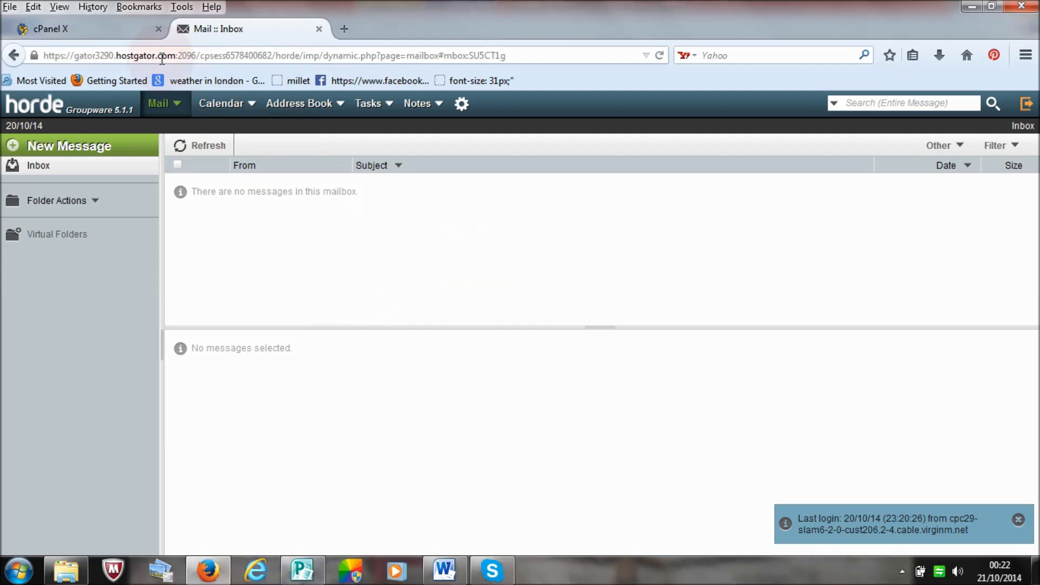
Step: Close the leftover cPanel tab and open a fresh tab with its address selected
left_click(299, 103)
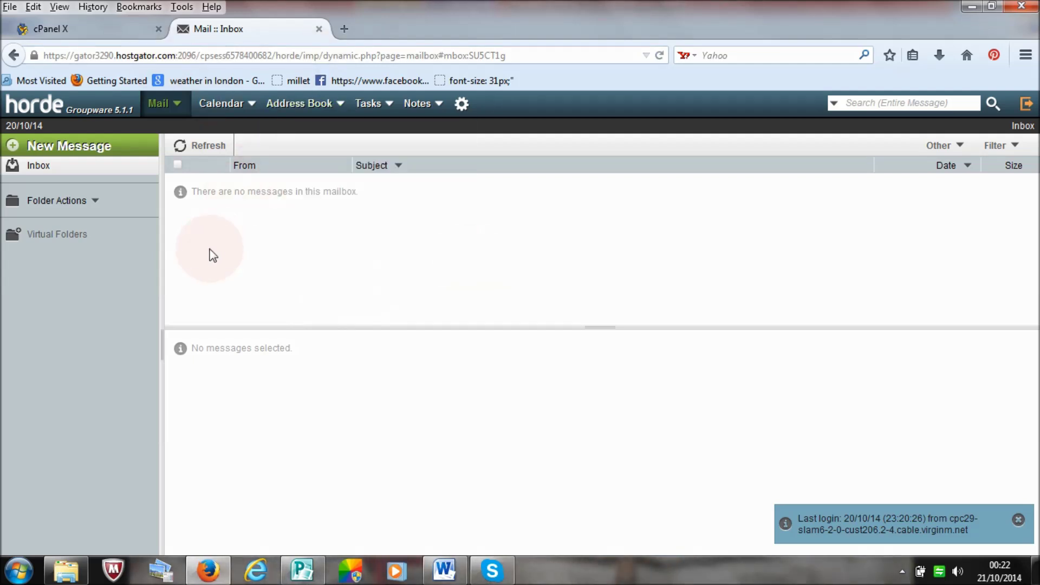
left_click(158, 29)
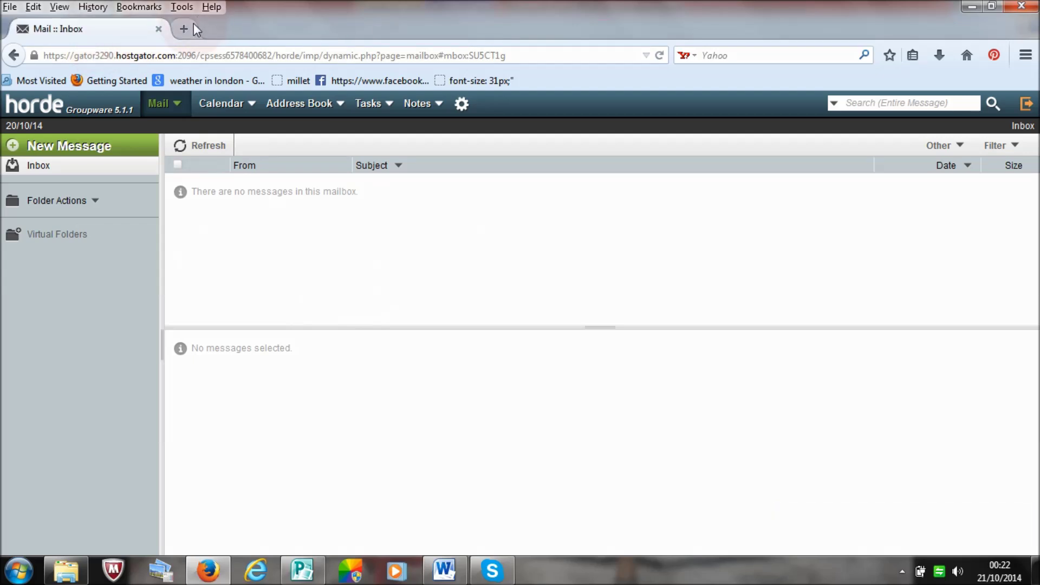
left_click(189, 27)
left_click_drag(184, 81, 29, 80)
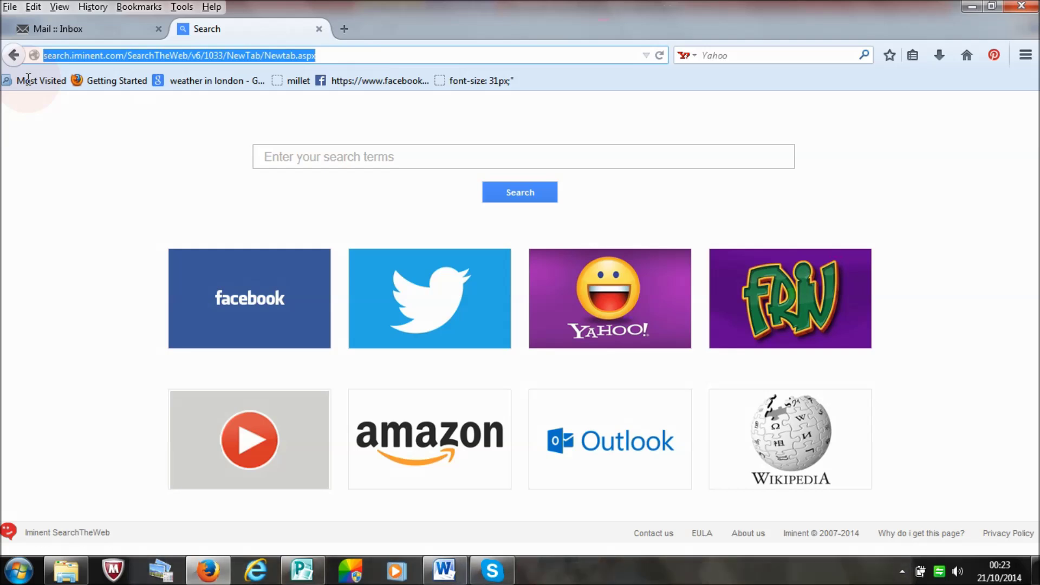
Step: Load papa-english.com/webmail in the new tab
type("papa")
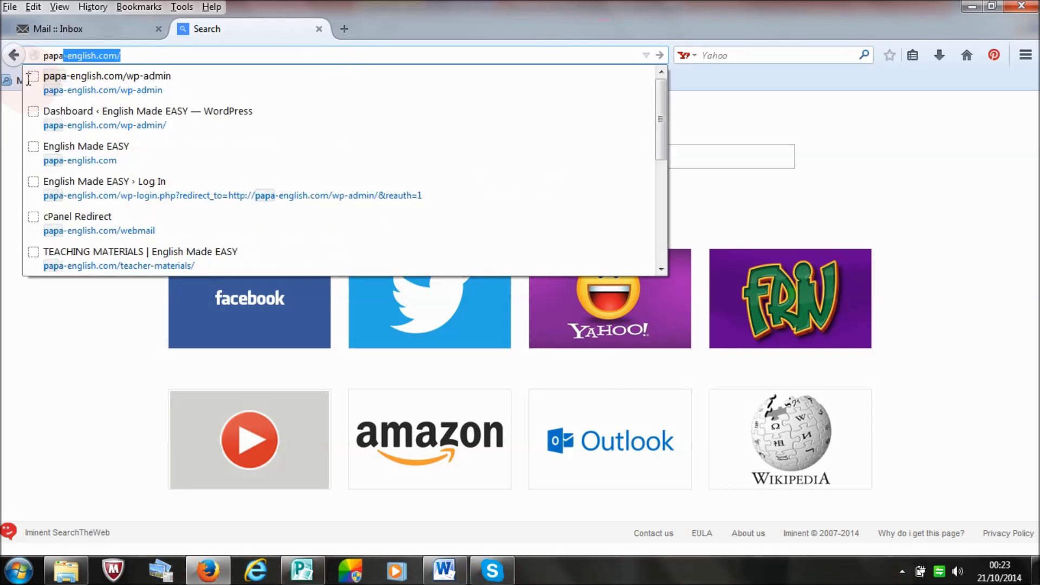
type("-english.c")
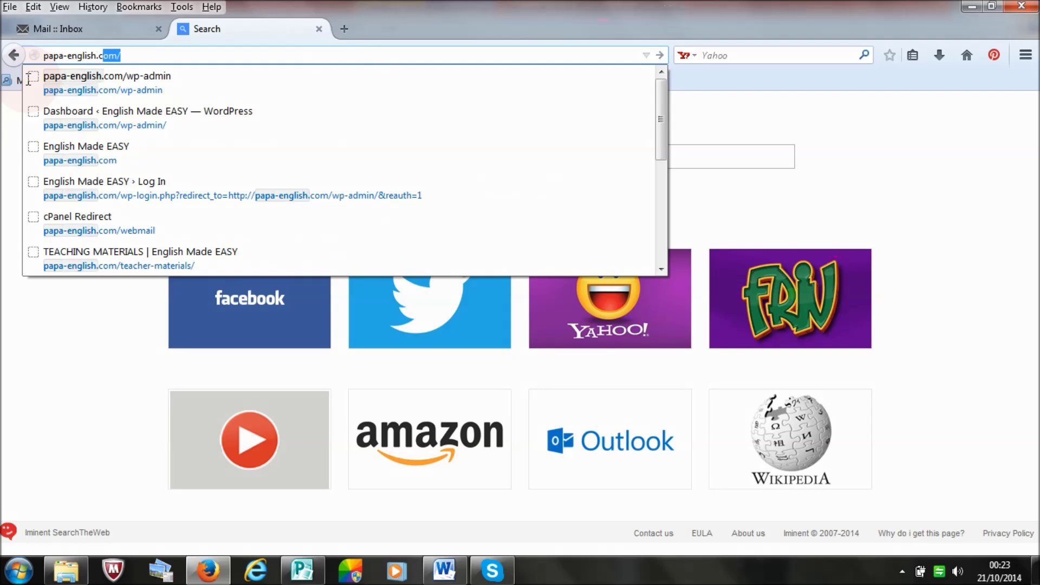
type("om/")
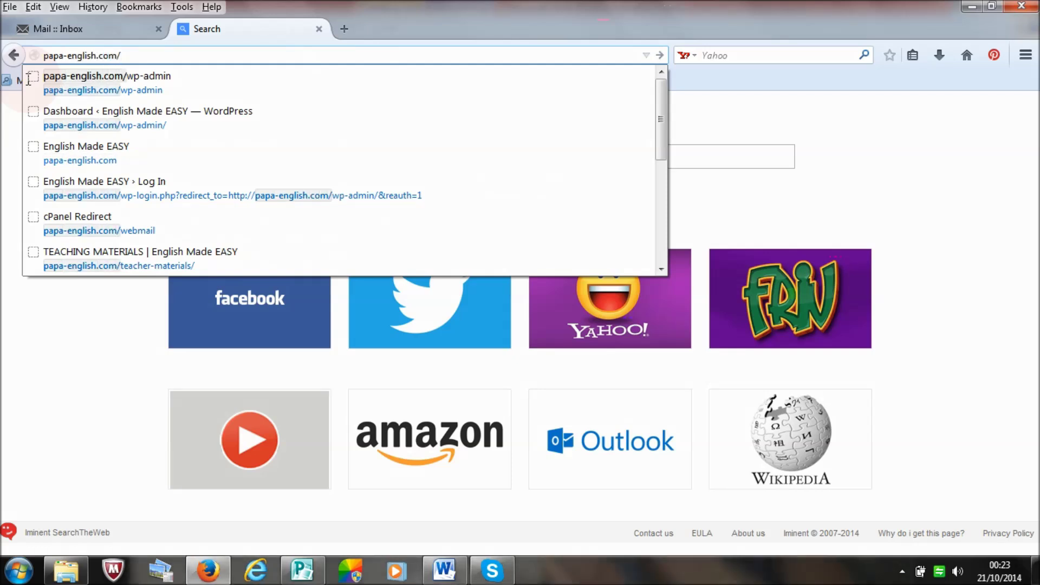
type("webmail")
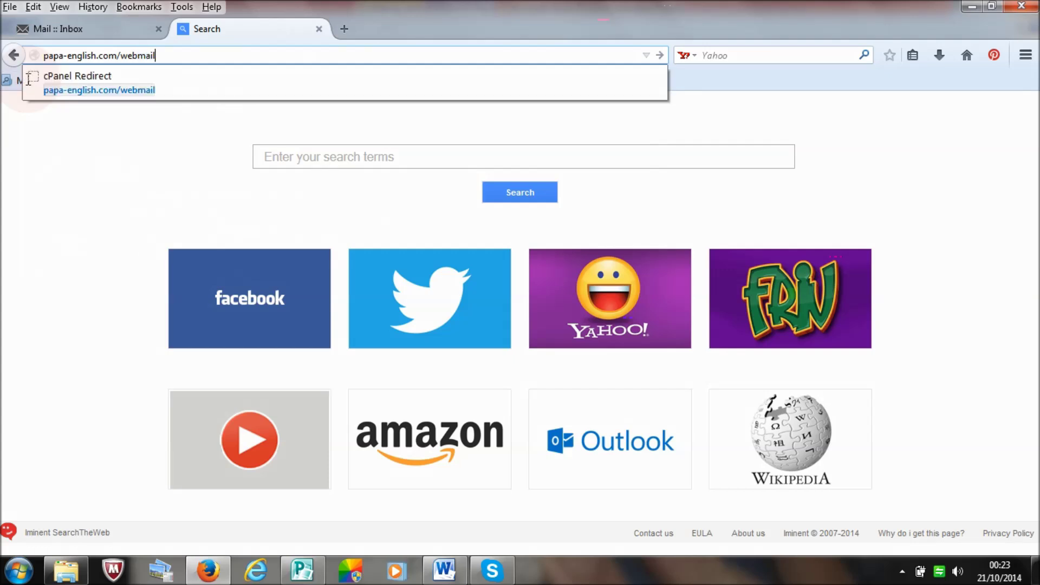
key("Return")
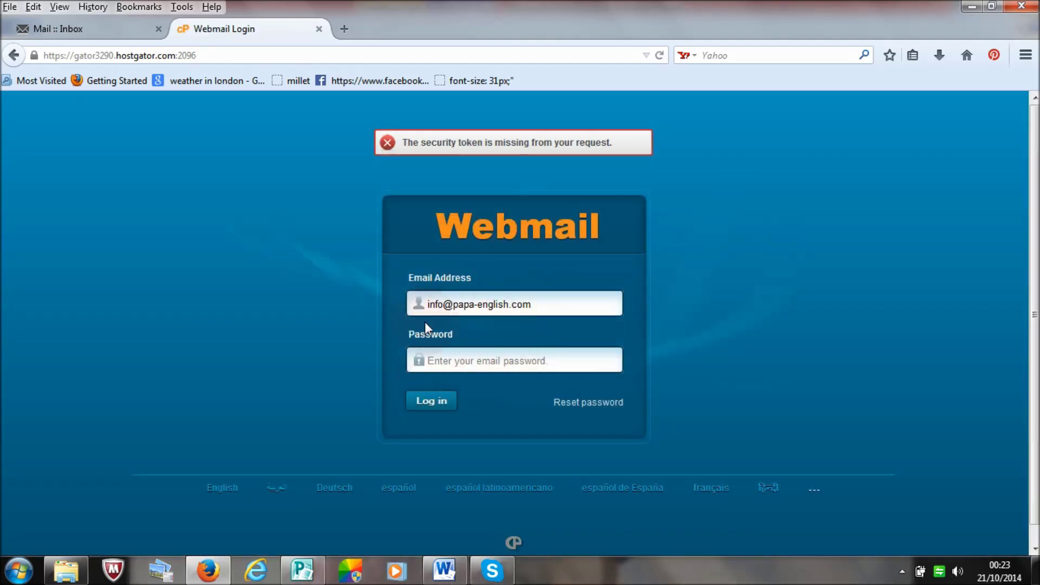
Step: Enter the mailbox password on the Webmail Login page and sign in
left_click(475, 359)
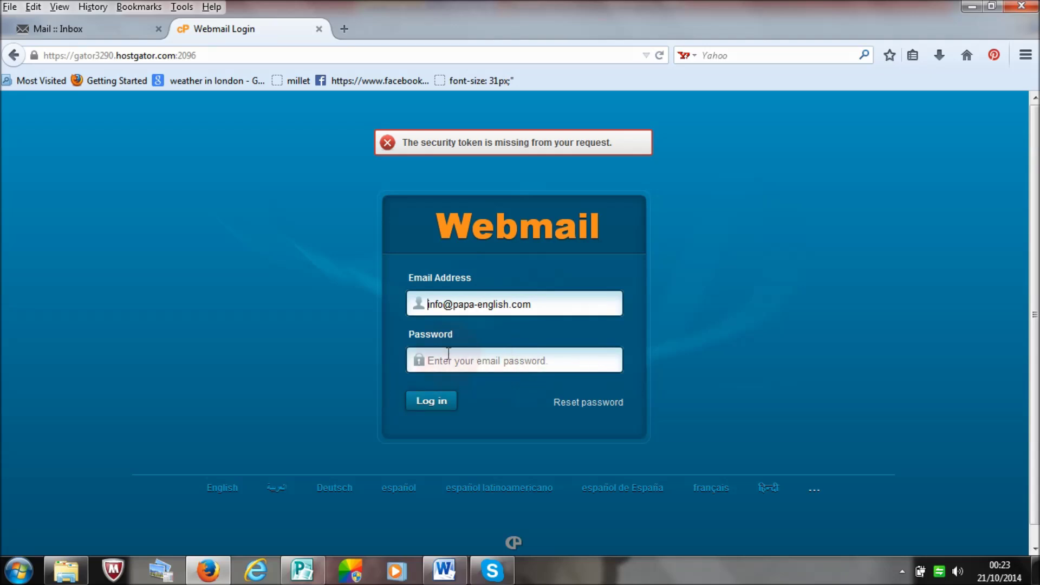
left_click(544, 301)
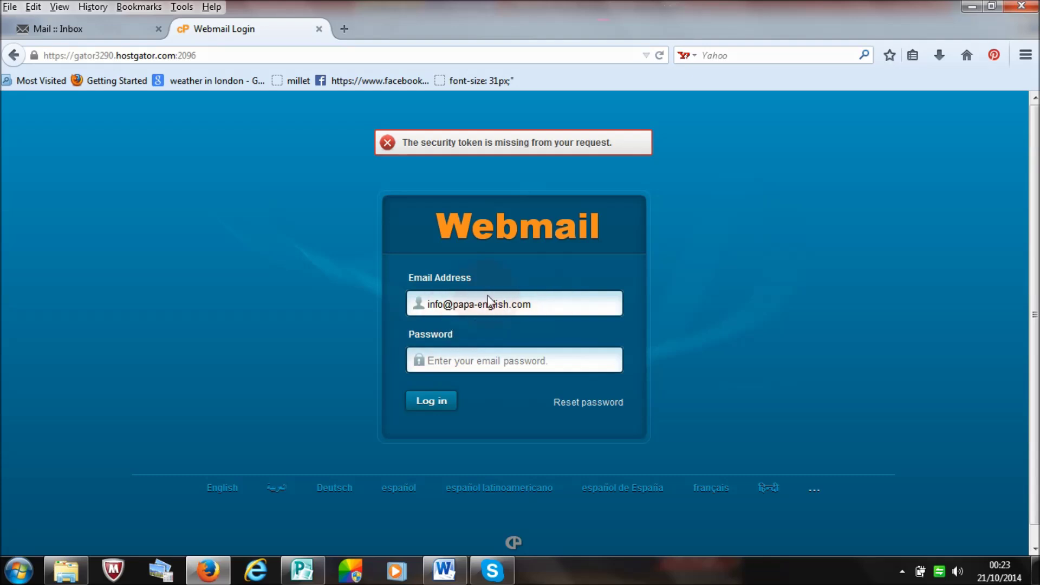
left_click(504, 374)
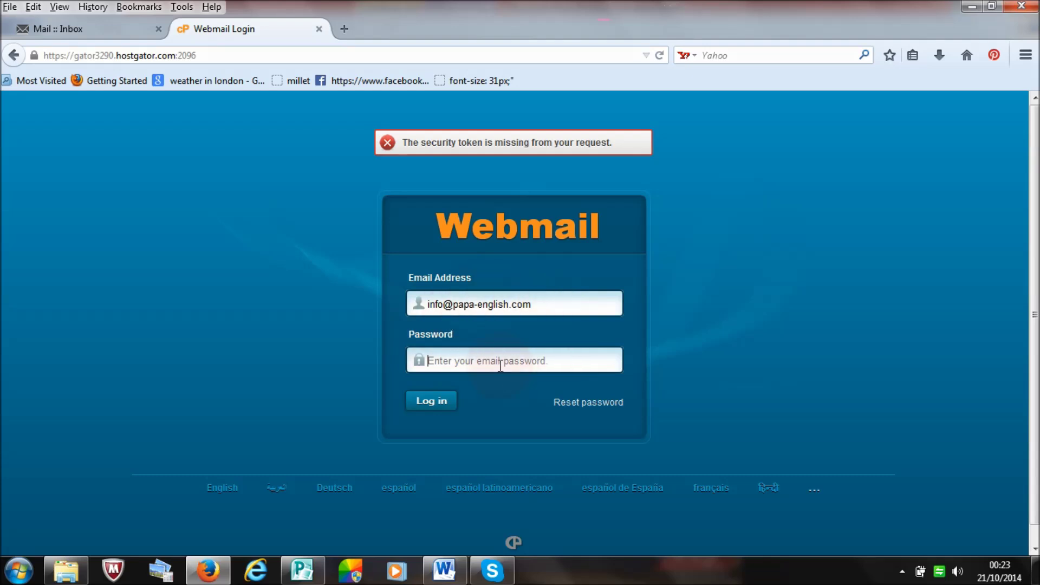
type("••••••")
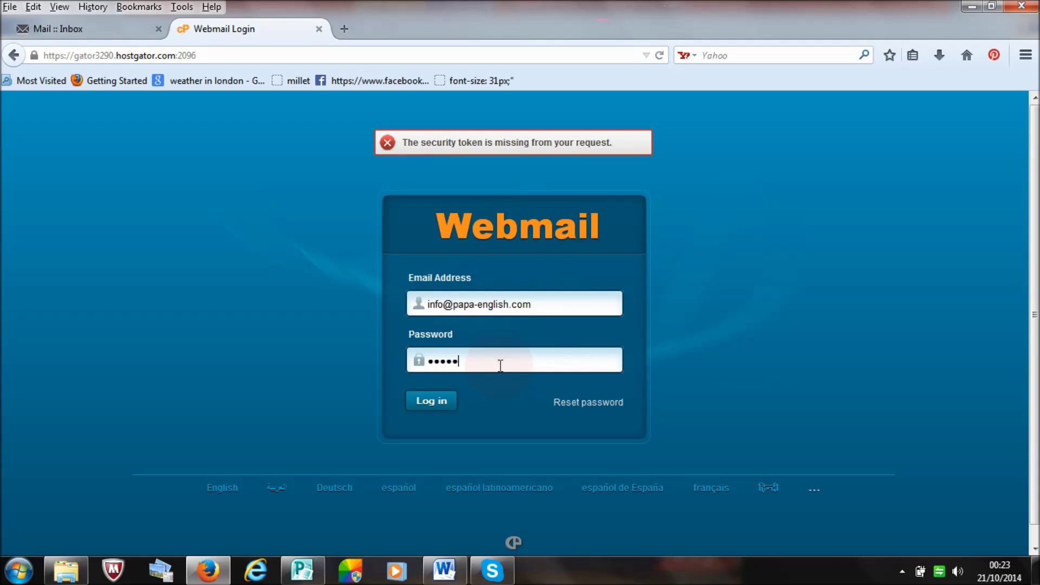
type("•••••")
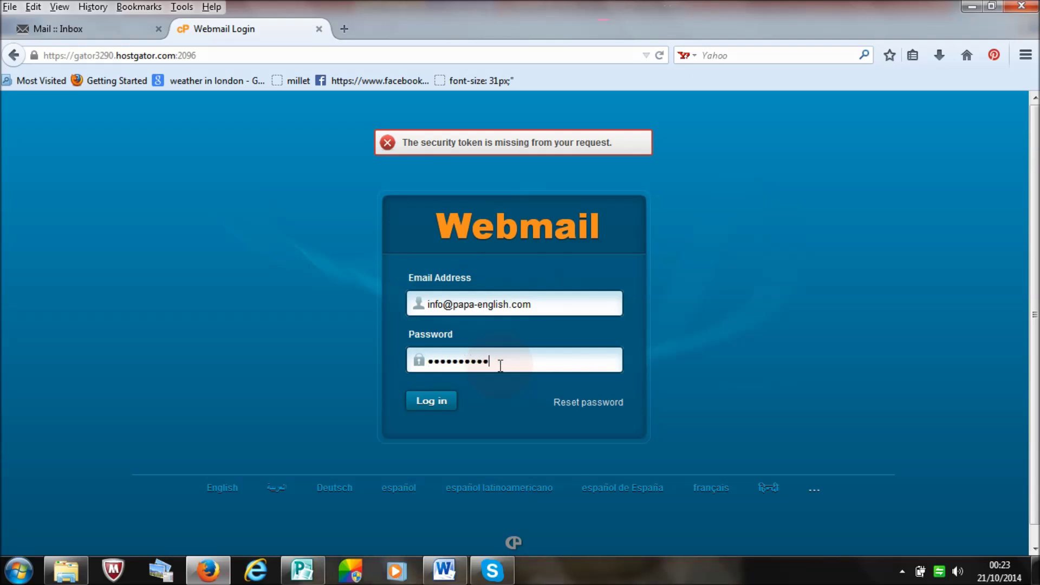
key("Return")
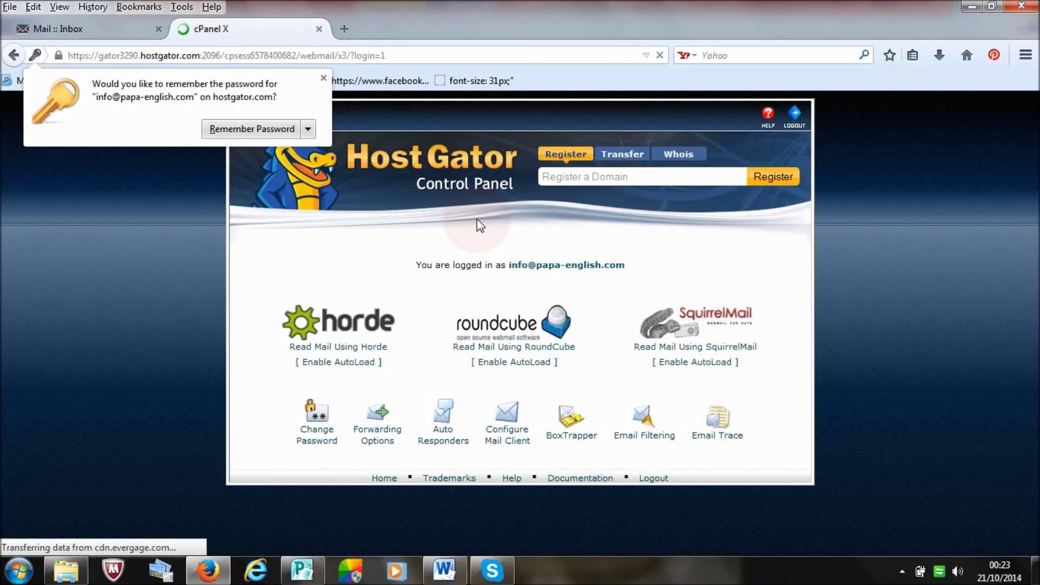
Step: Open the mailbox in Horde and begin a new message
left_click(357, 347)
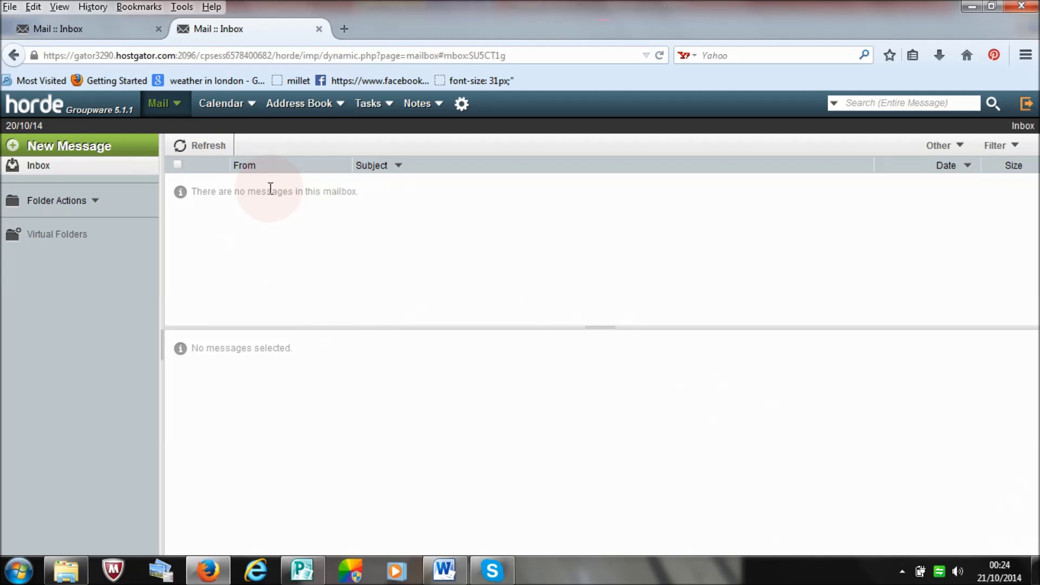
left_click(73, 157)
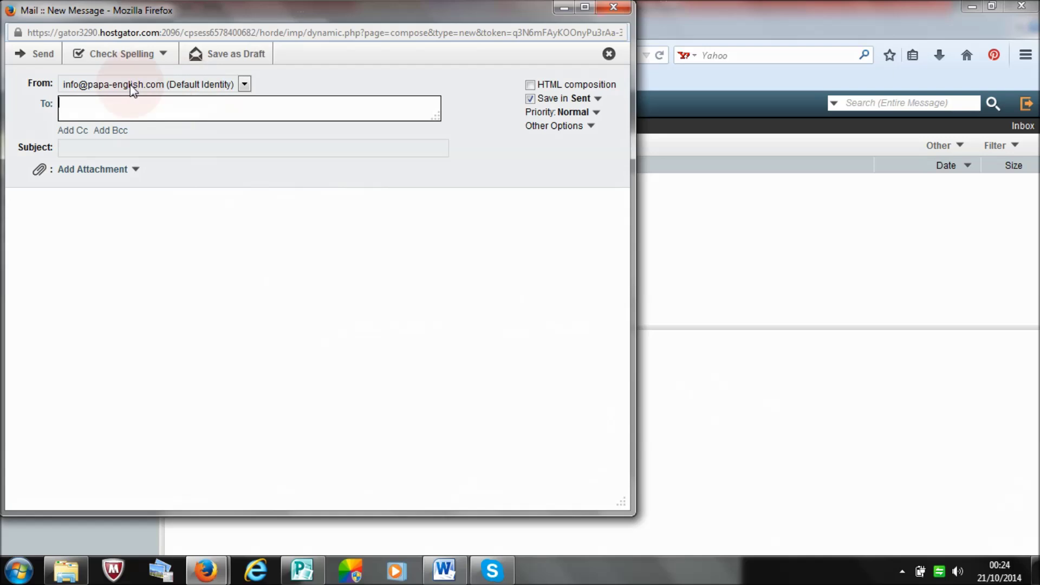
Step: Send a test email with subject 'hello' and body 'Yay!! we have set up an email account' to the personal Yahoo address
left_click(179, 115)
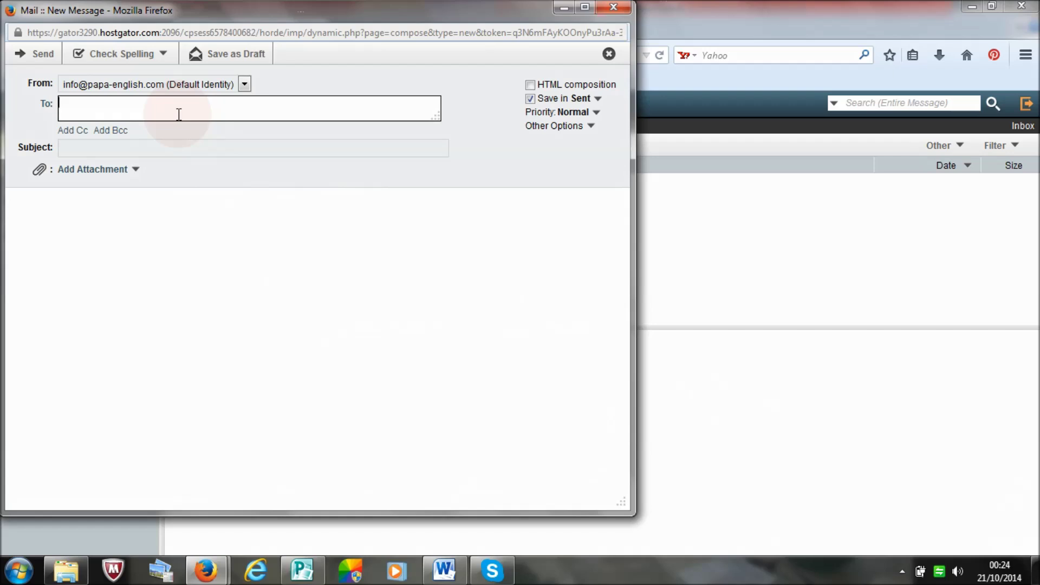
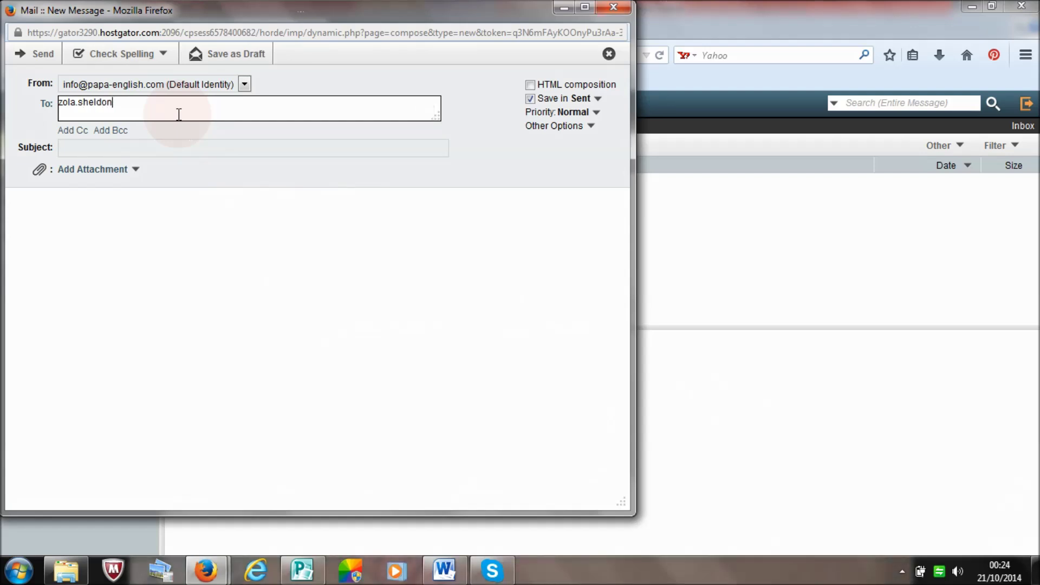
left_click(167, 152)
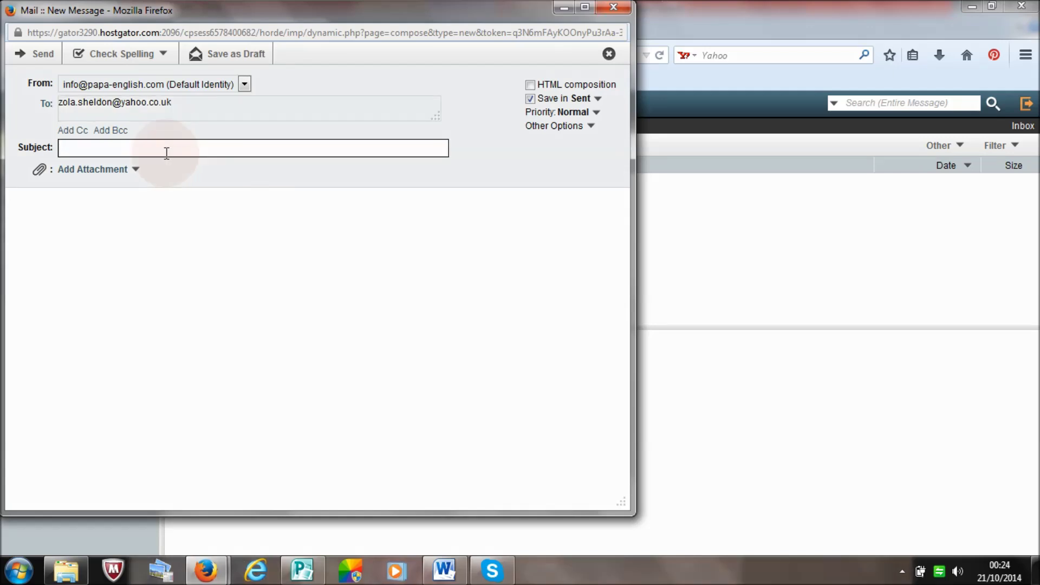
type("hello")
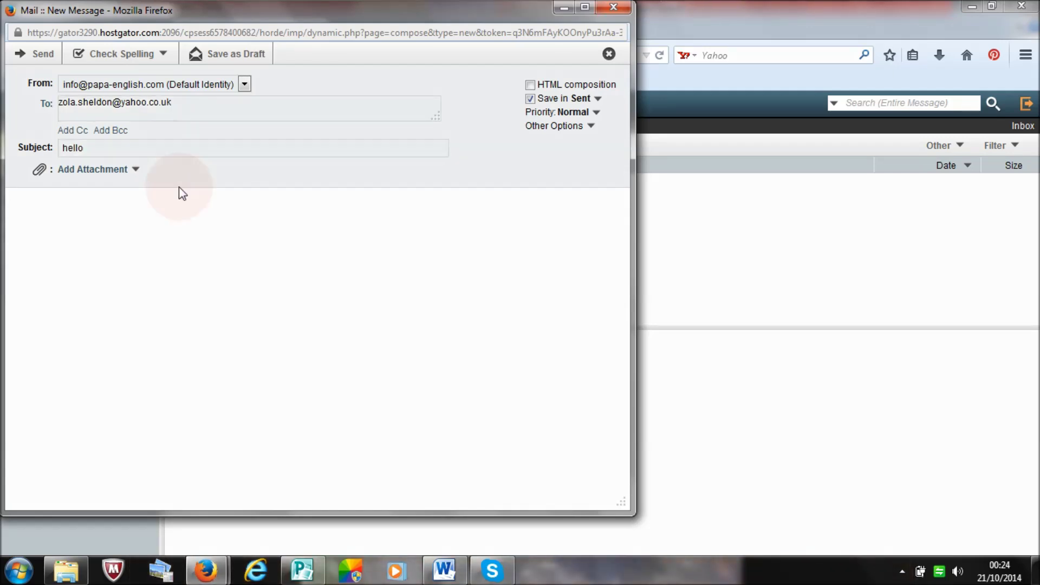
left_click(179, 226)
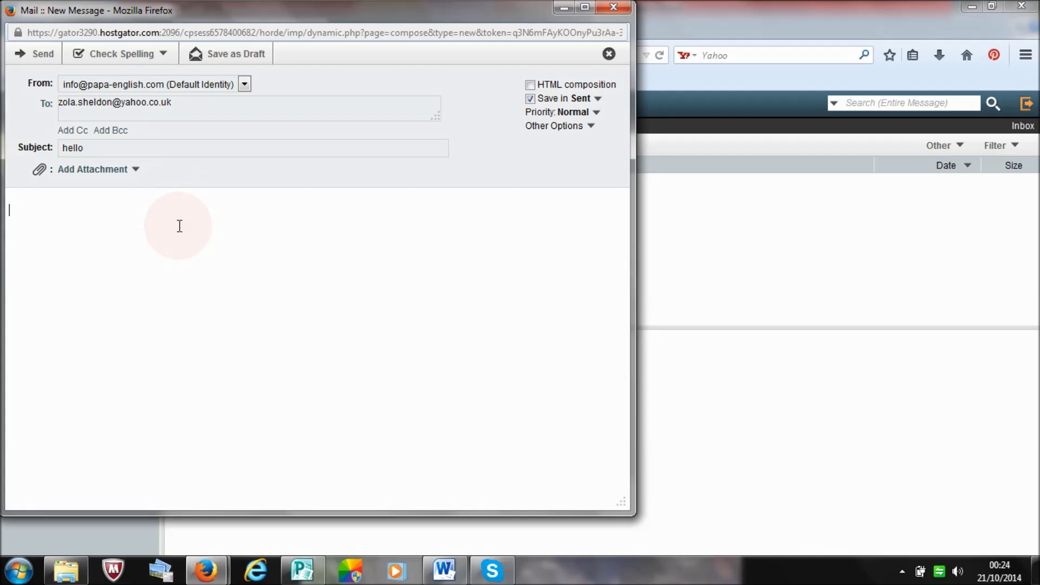
type("Yay!! we have set u")
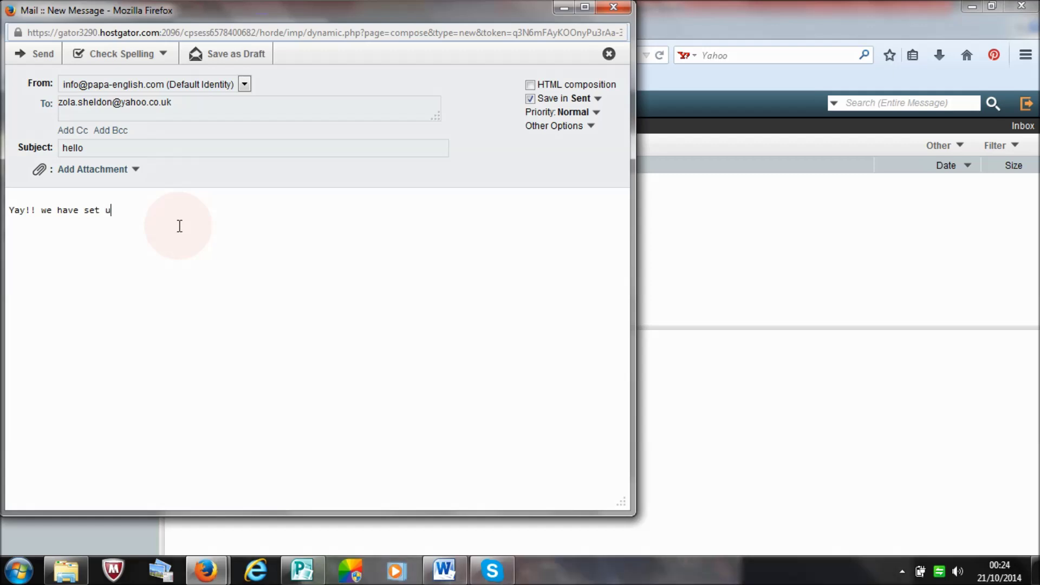
type("p an email account")
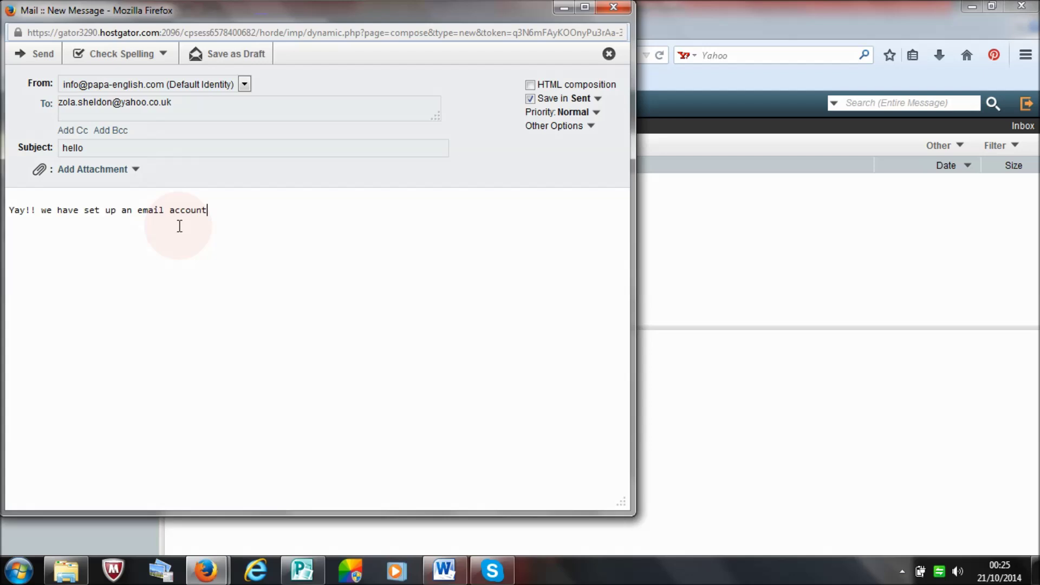
left_click(36, 54)
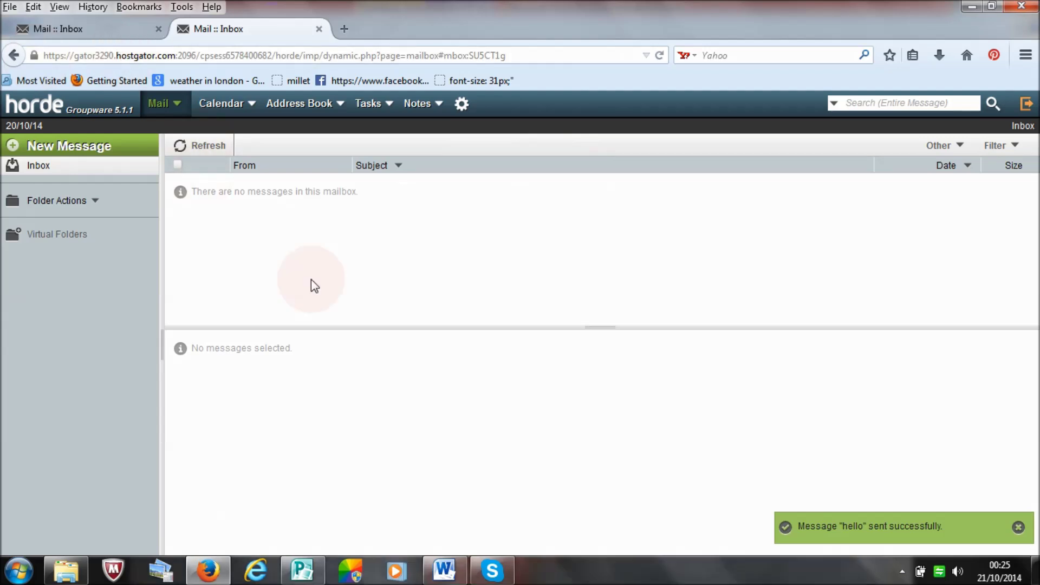
Step: Browse the Calendar, Address Book, Tasks and Notes menus, then open and close the Folder Actions list
mouse_move(212, 105)
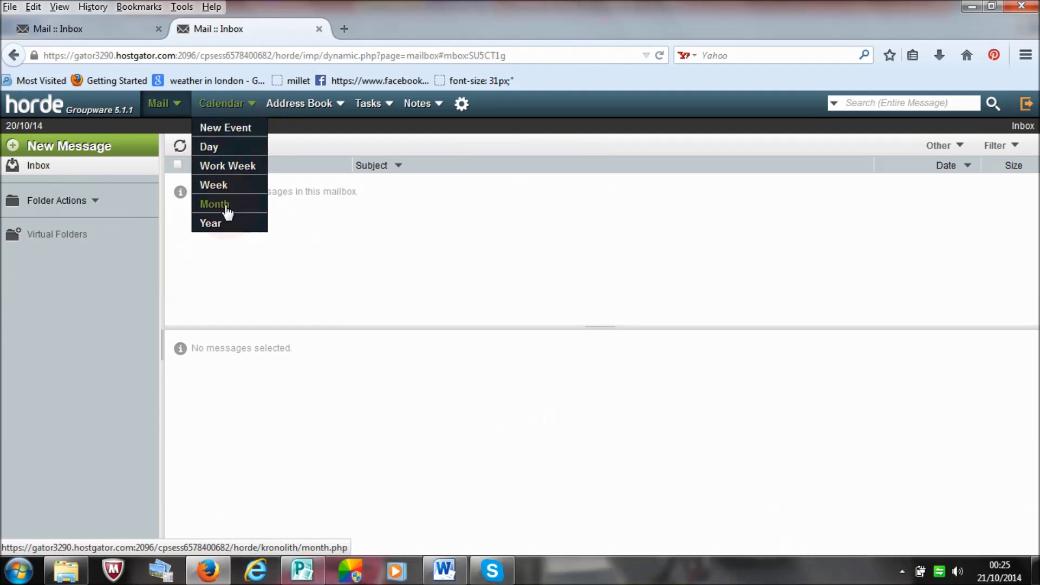
mouse_move(300, 104)
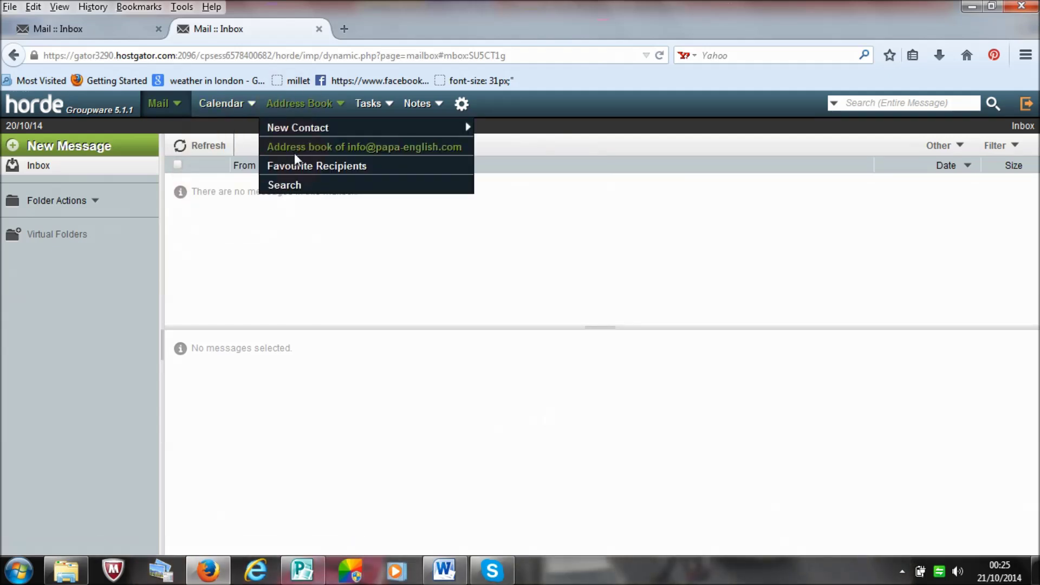
mouse_move(341, 130)
mouse_move(376, 112)
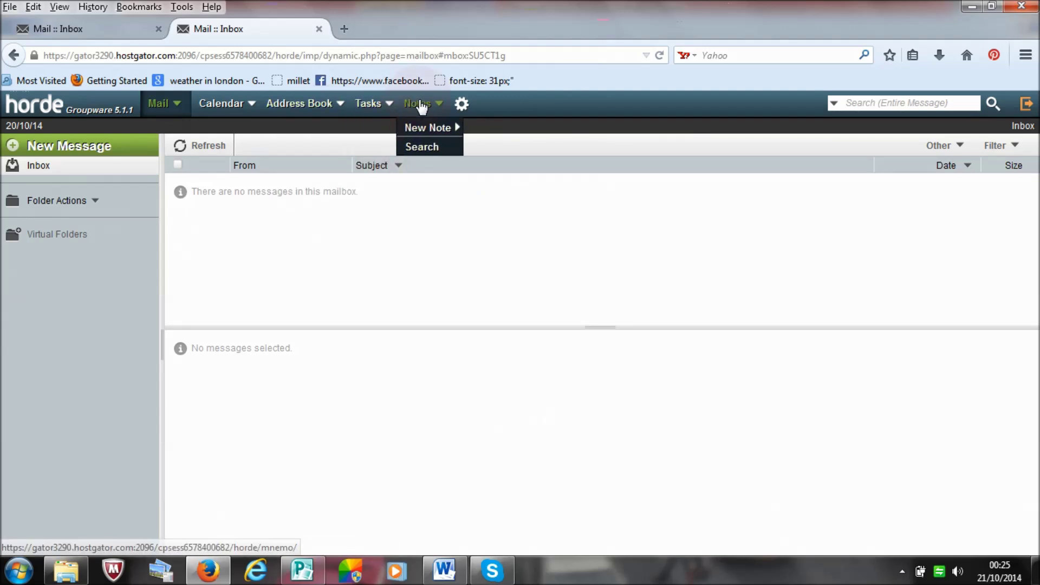
mouse_move(461, 107)
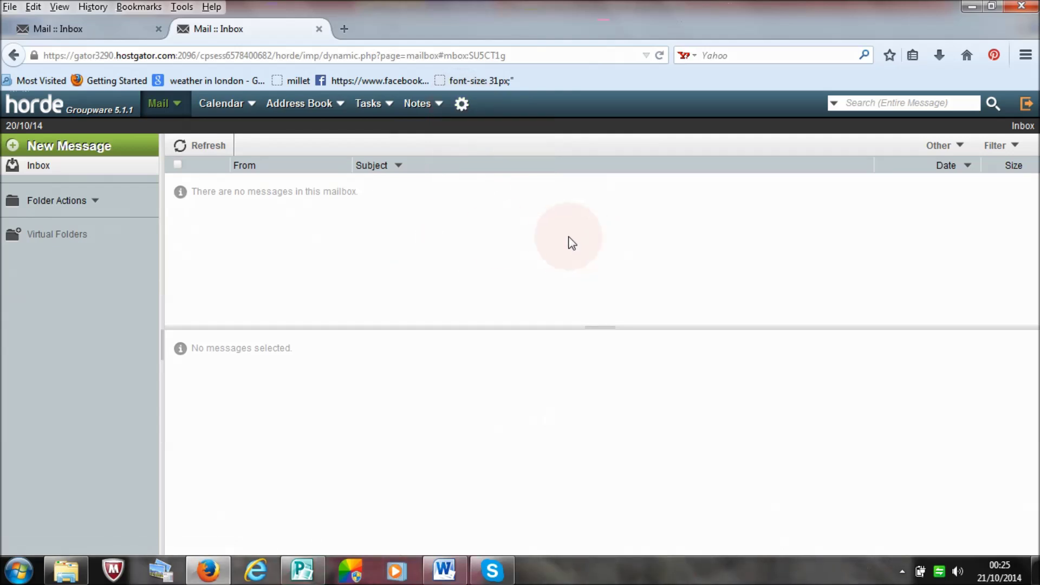
left_click(83, 202)
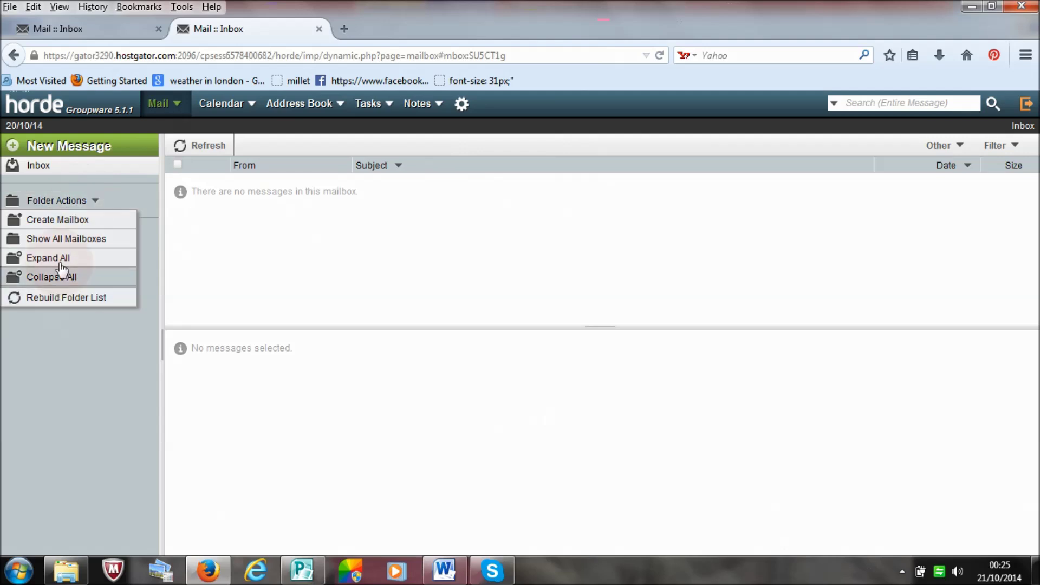
left_click(238, 242)
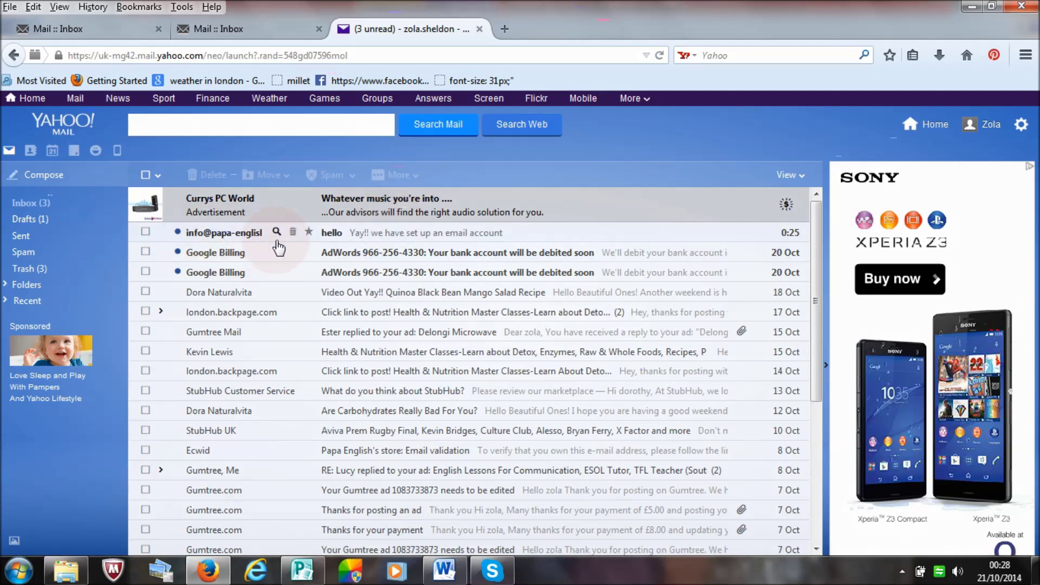
left_click(413, 233)
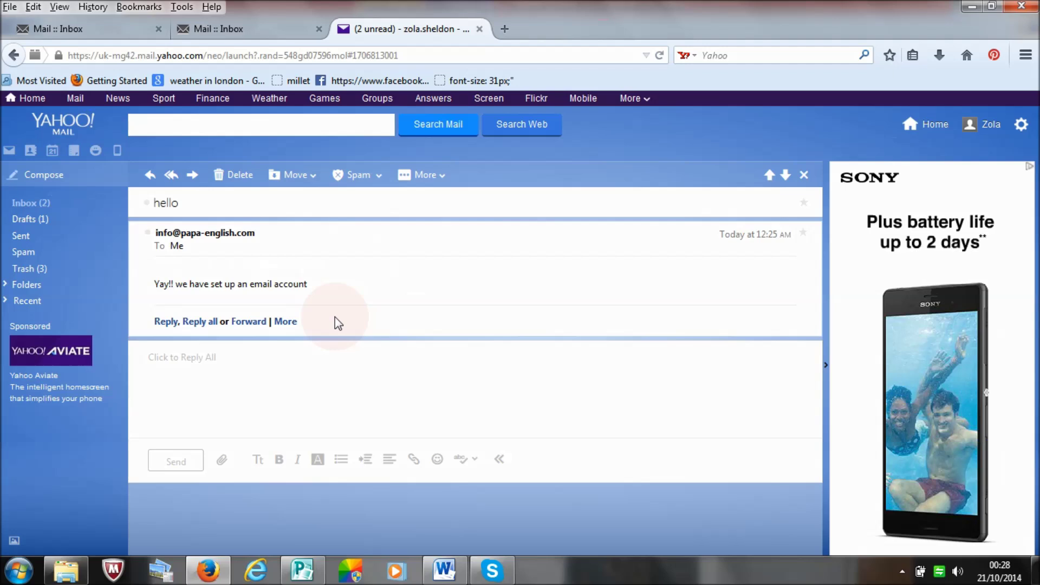